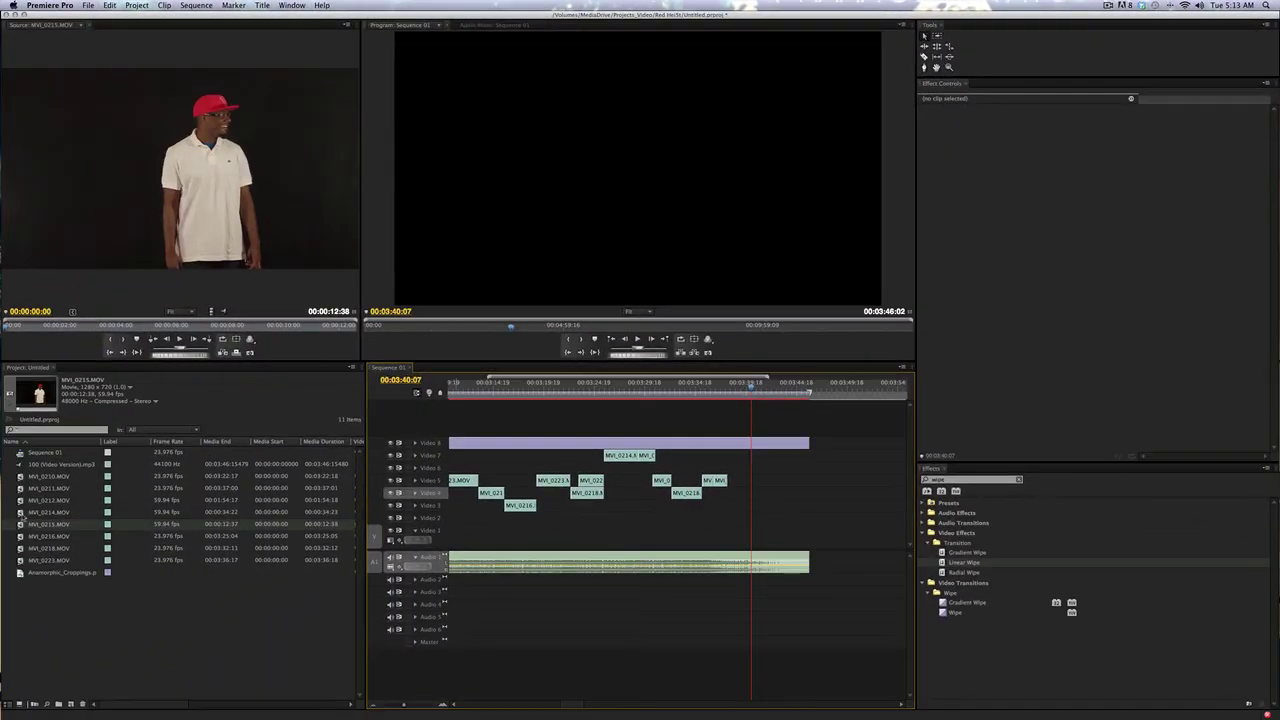
- Scrub MVI_0215.MOV in the Source Monitor, stopping at 00:00:00:50
left_click(23, 327)
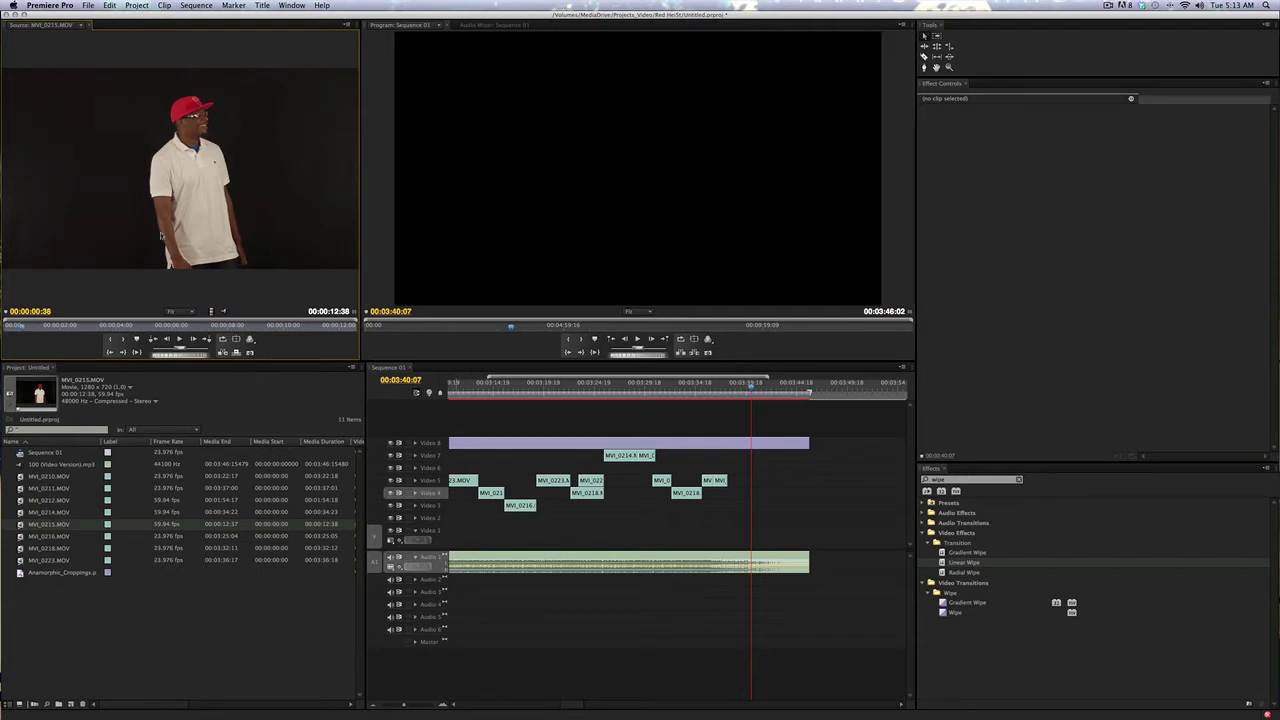
mouse_move(25, 328)
left_mouse_down()
mouse_move(268, 330)
mouse_move(27, 330)
left_mouse_up()
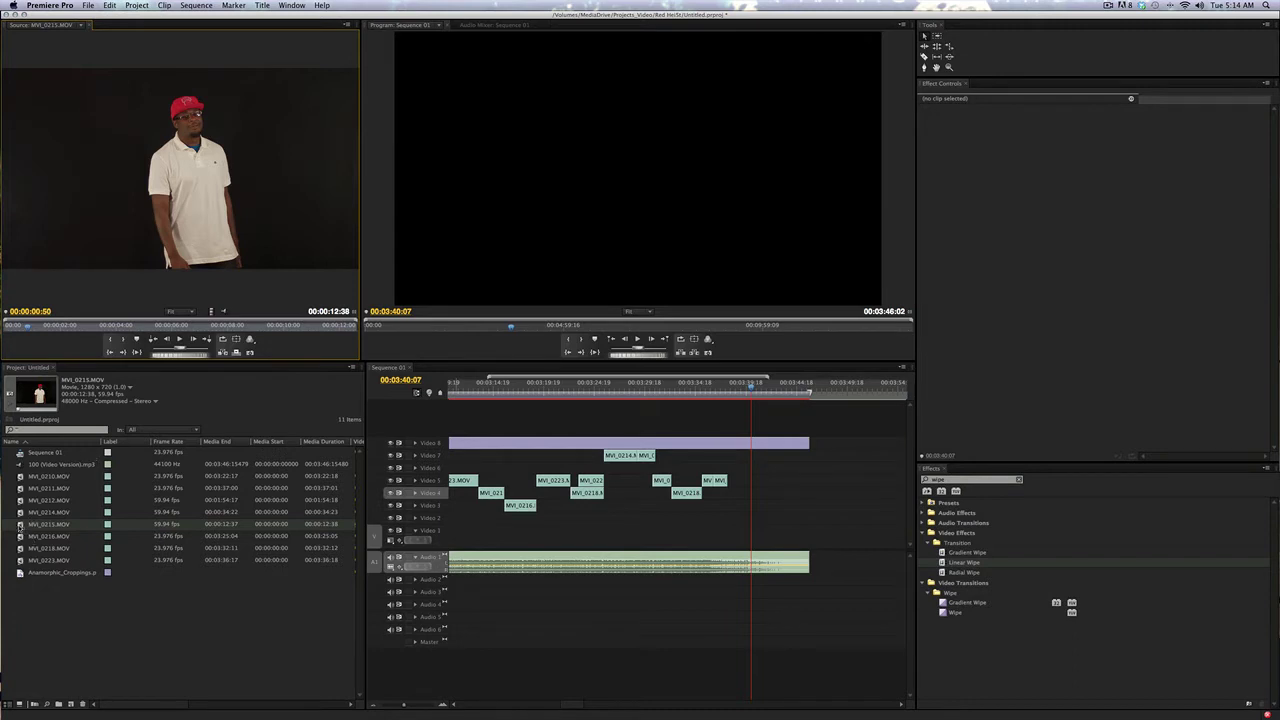
- Add MVI_0215.MOV to the sequence on Video 4 after the earlier clips
left_click_drag(20, 525, 735, 503)
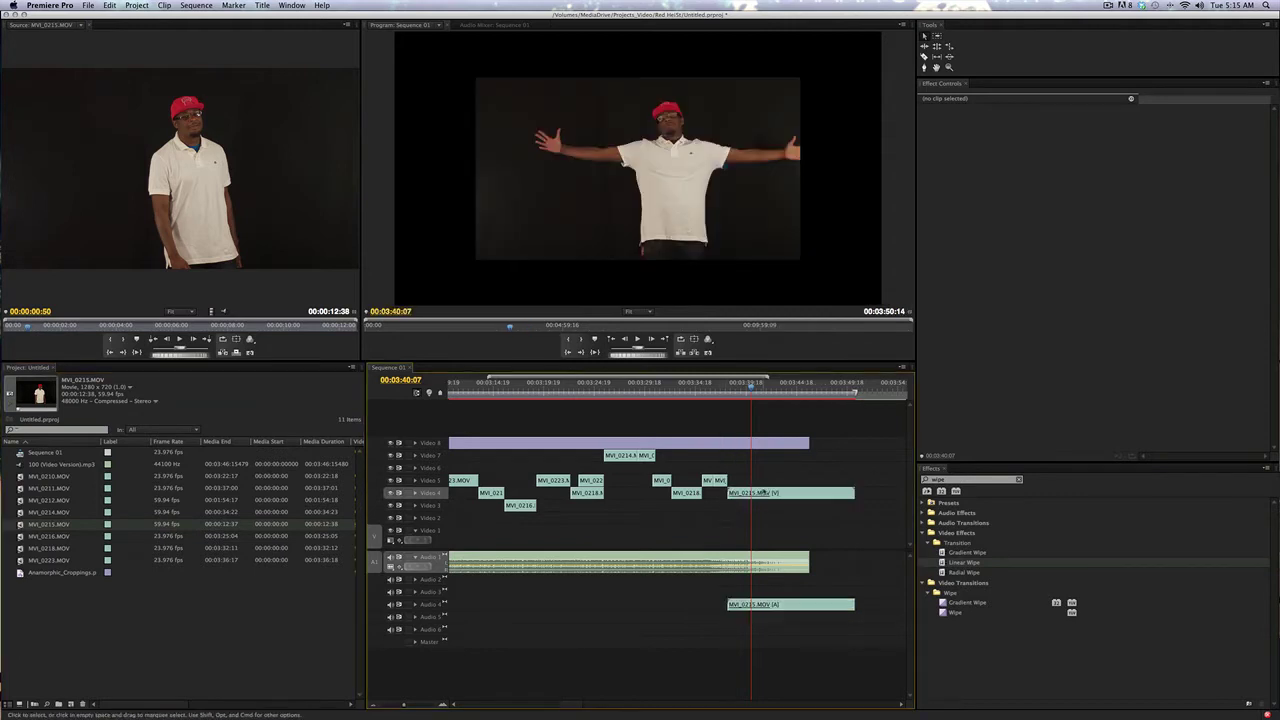
left_click(758, 606)
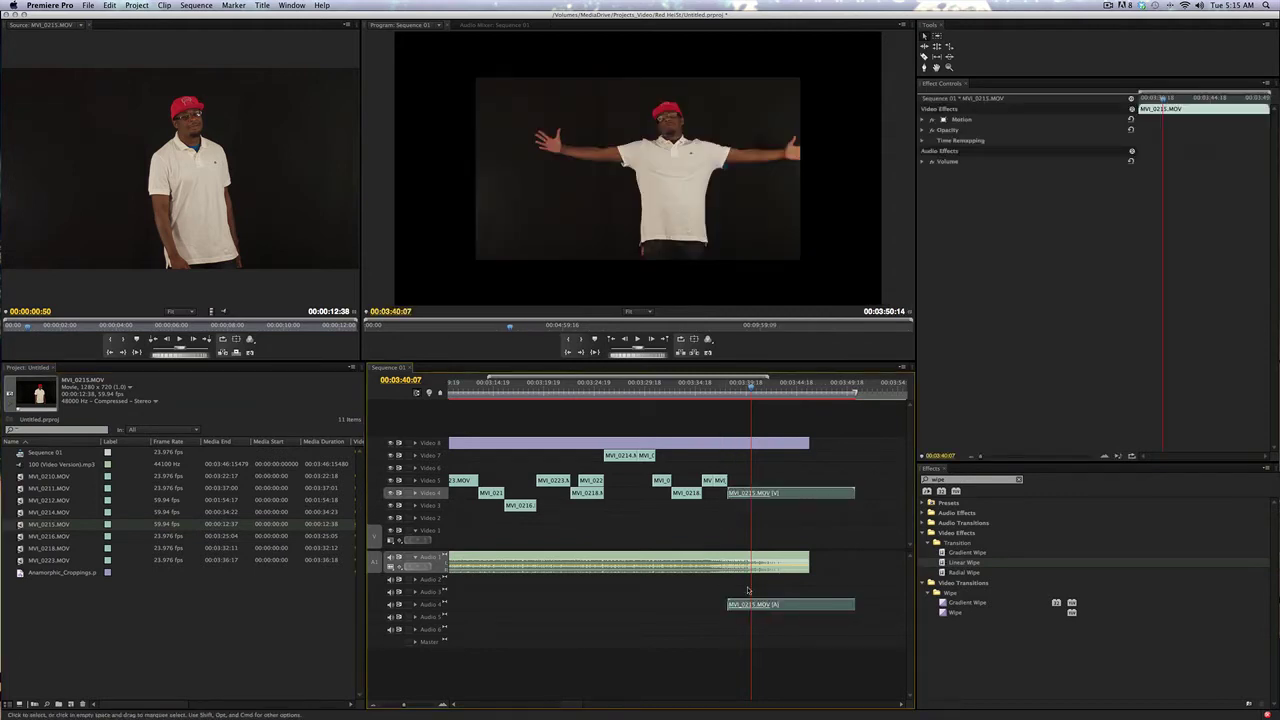
left_click(829, 541)
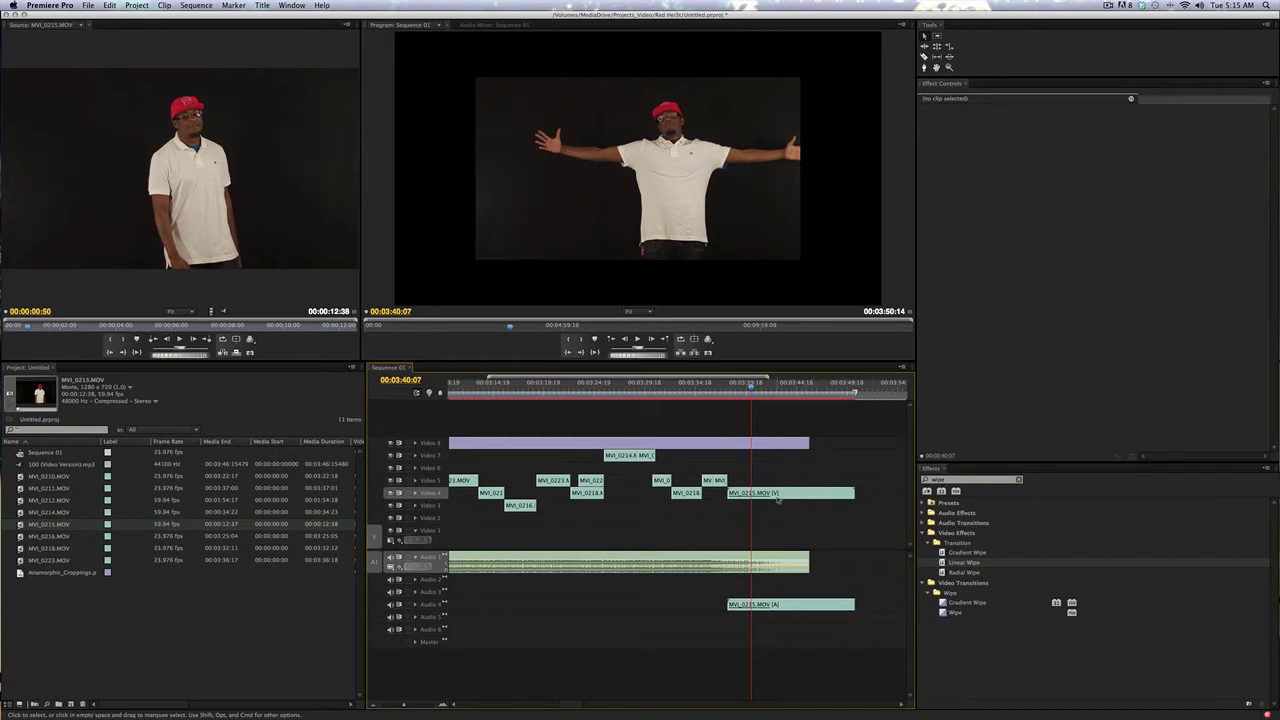
- Unlink MVI_0215.MOV from its audio and delete the audio clip from Audio 4
right_click(780, 493)
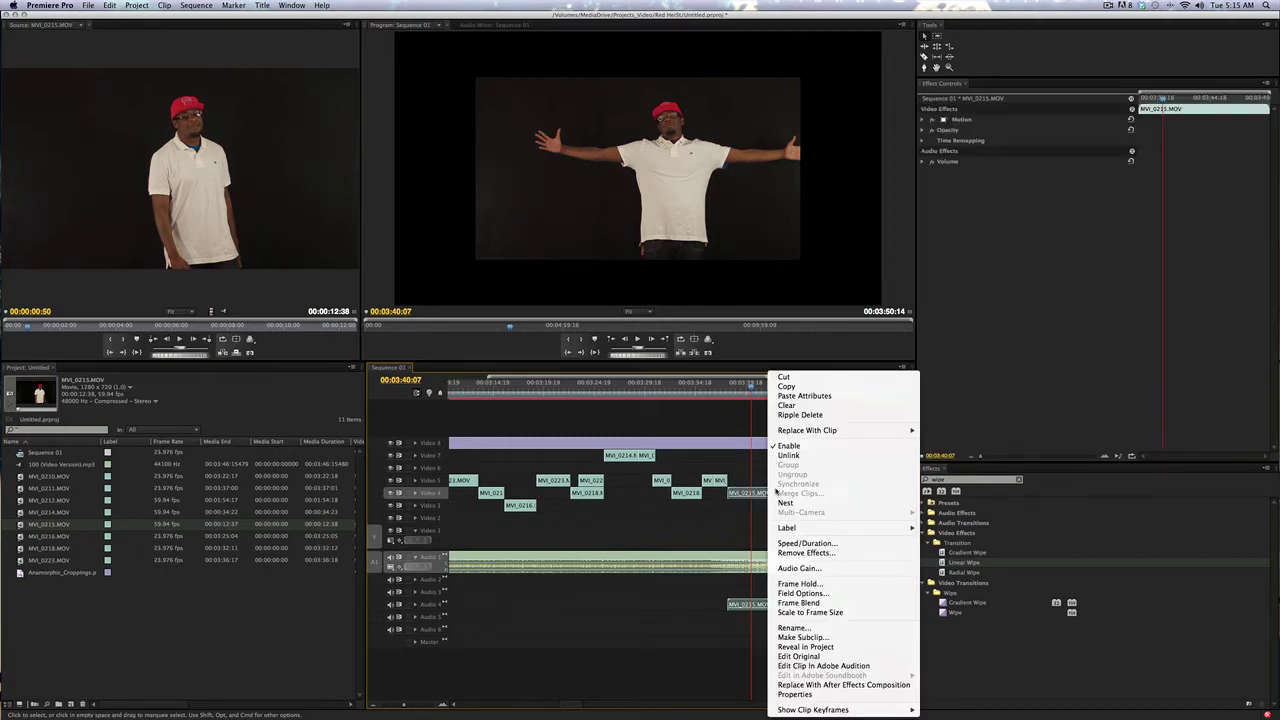
left_click(812, 456)
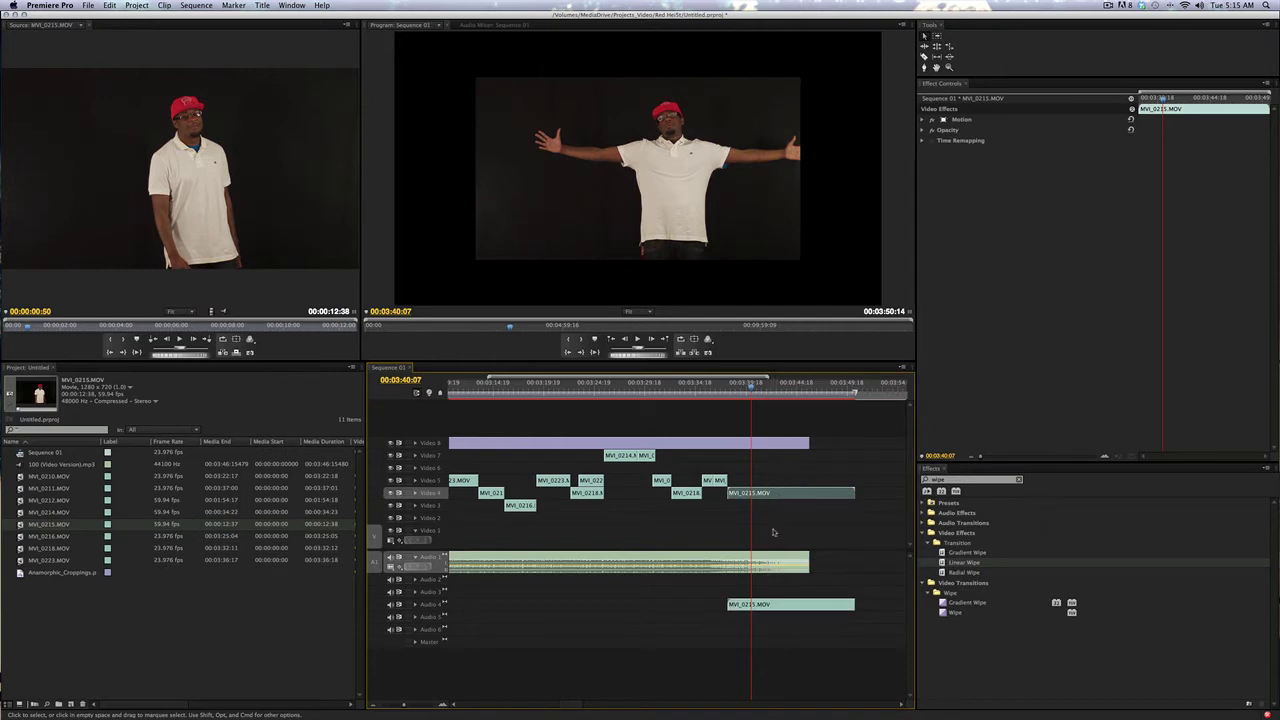
left_click(772, 532)
left_click(823, 604)
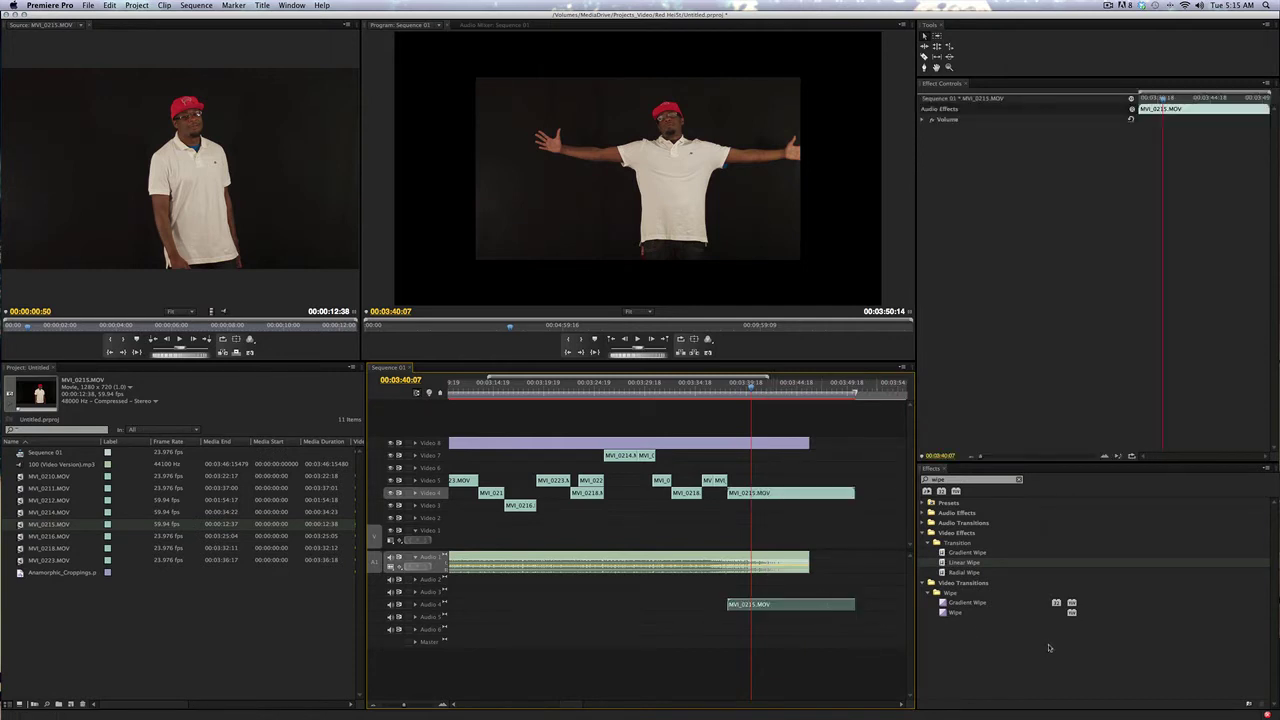
key("Delete")
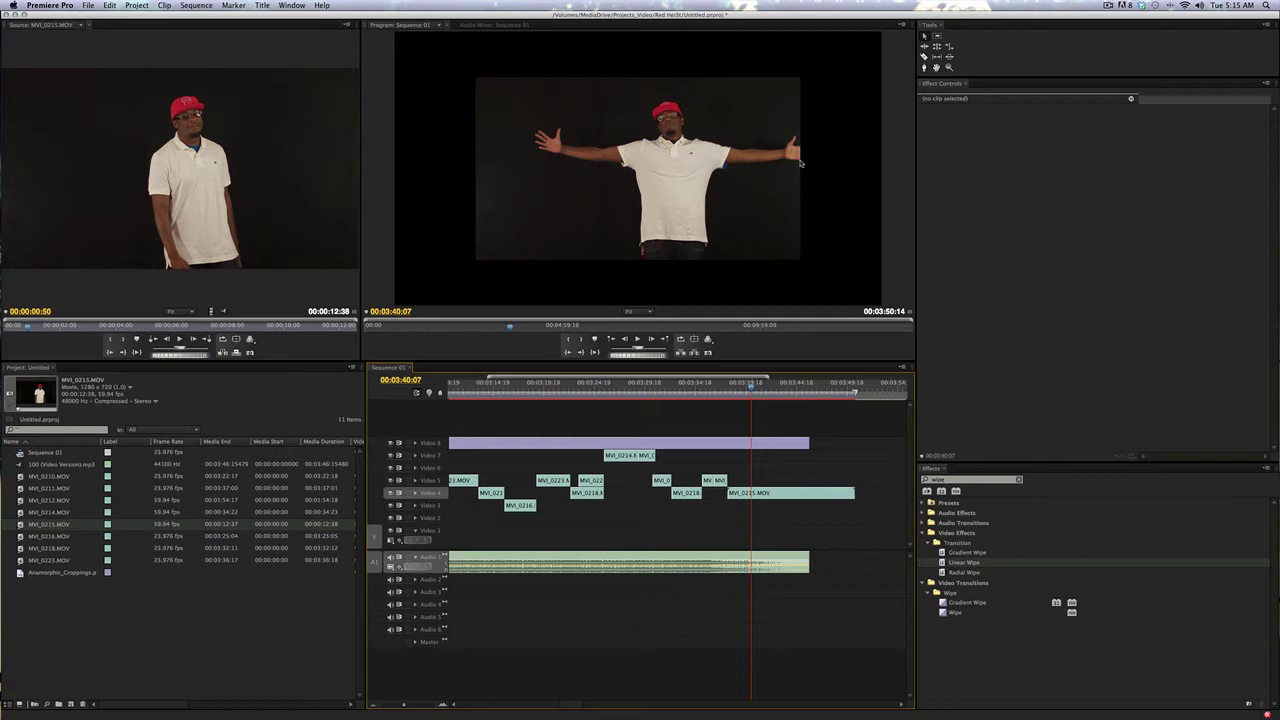
- Scale the 720p MVI_0215.MOV clip to the frame size
left_click(765, 494)
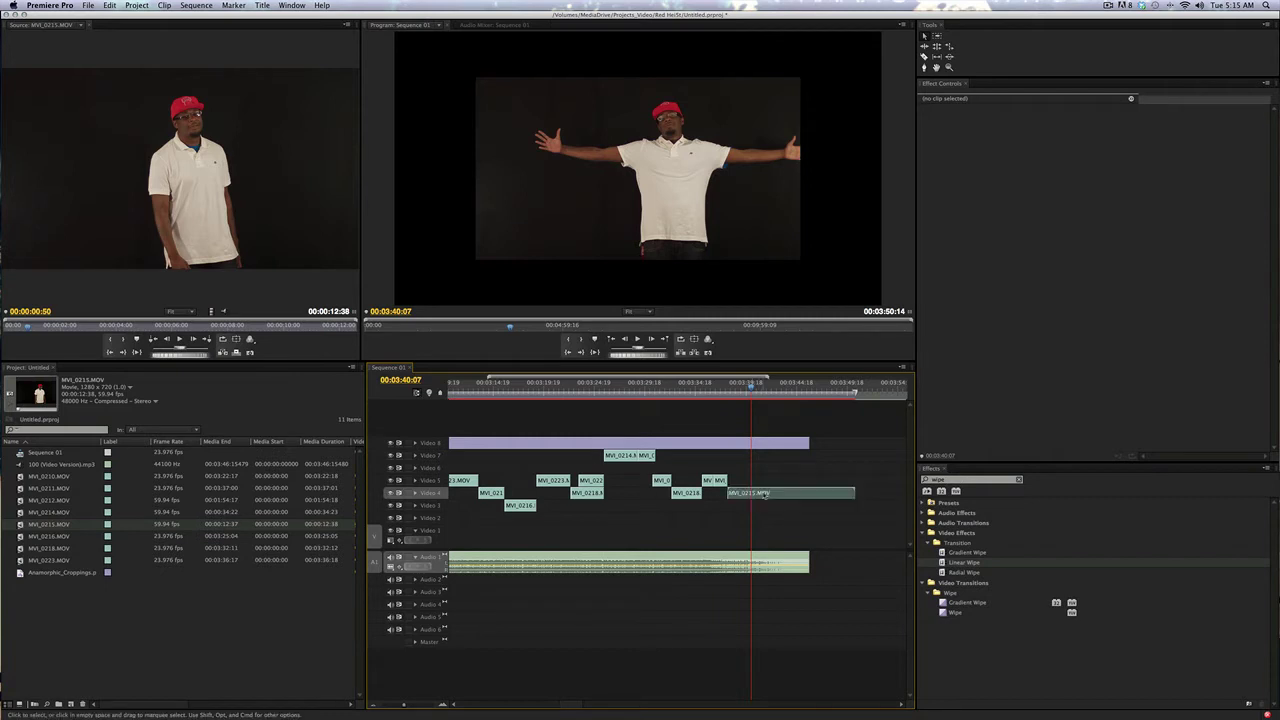
right_click(767, 495)
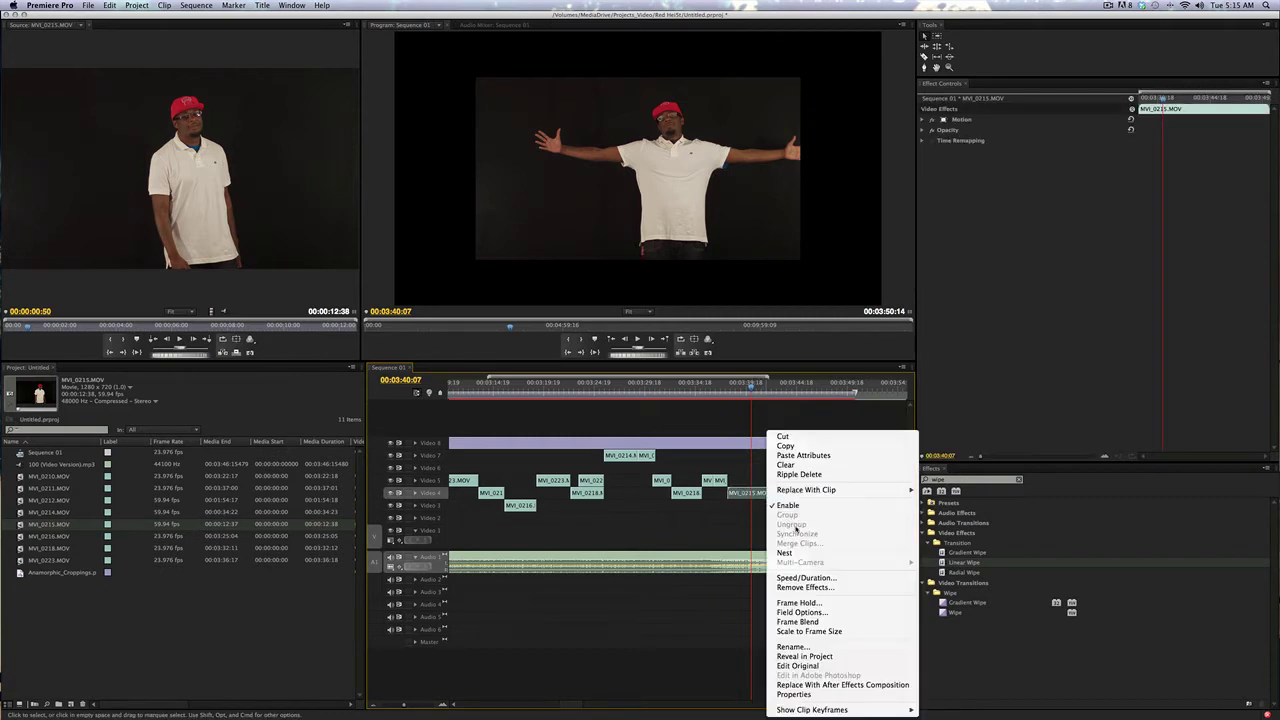
left_click(810, 631)
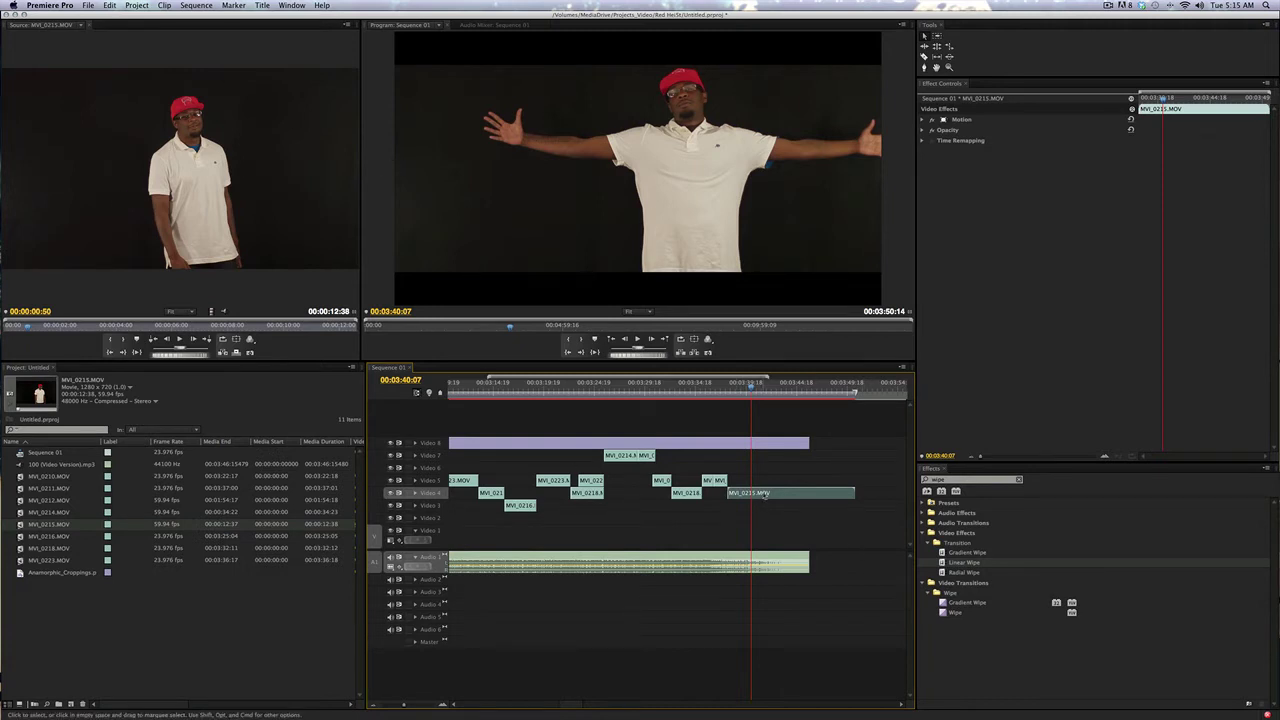
- Slow the clip to 40% speed in Speed/Duration
right_click(765, 493)
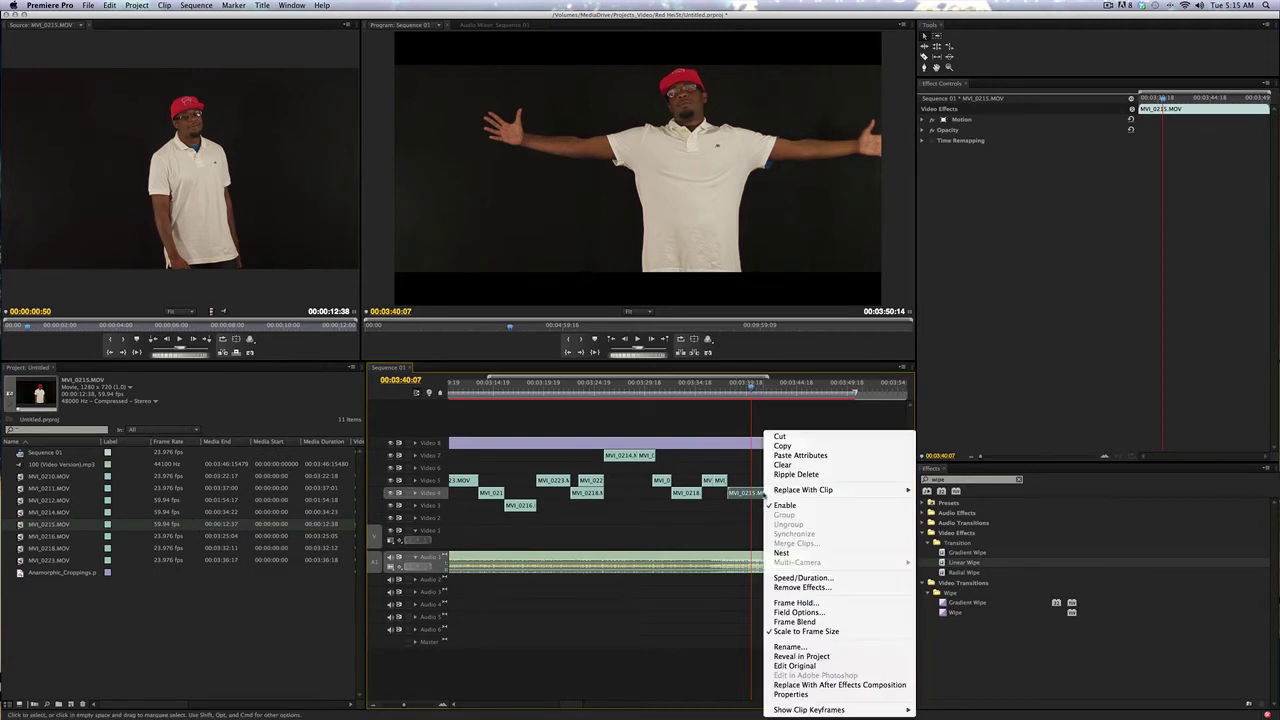
left_click(802, 578)
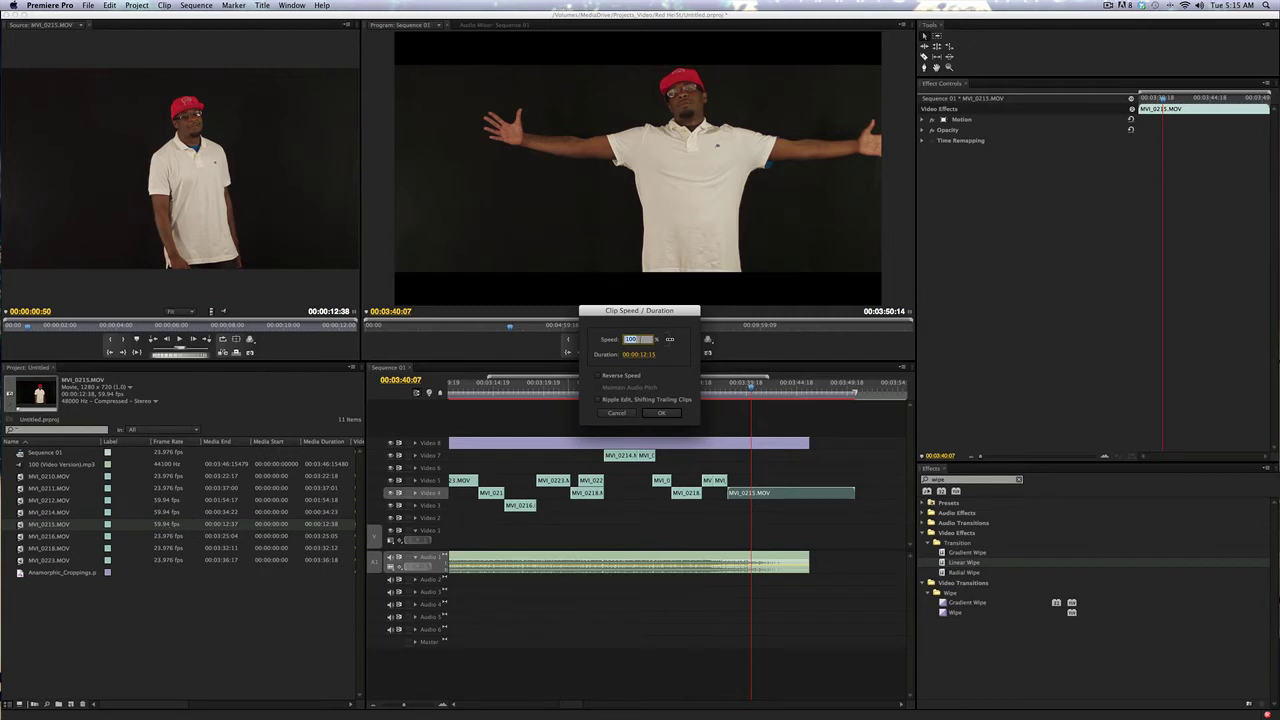
type("40")
left_click(662, 413)
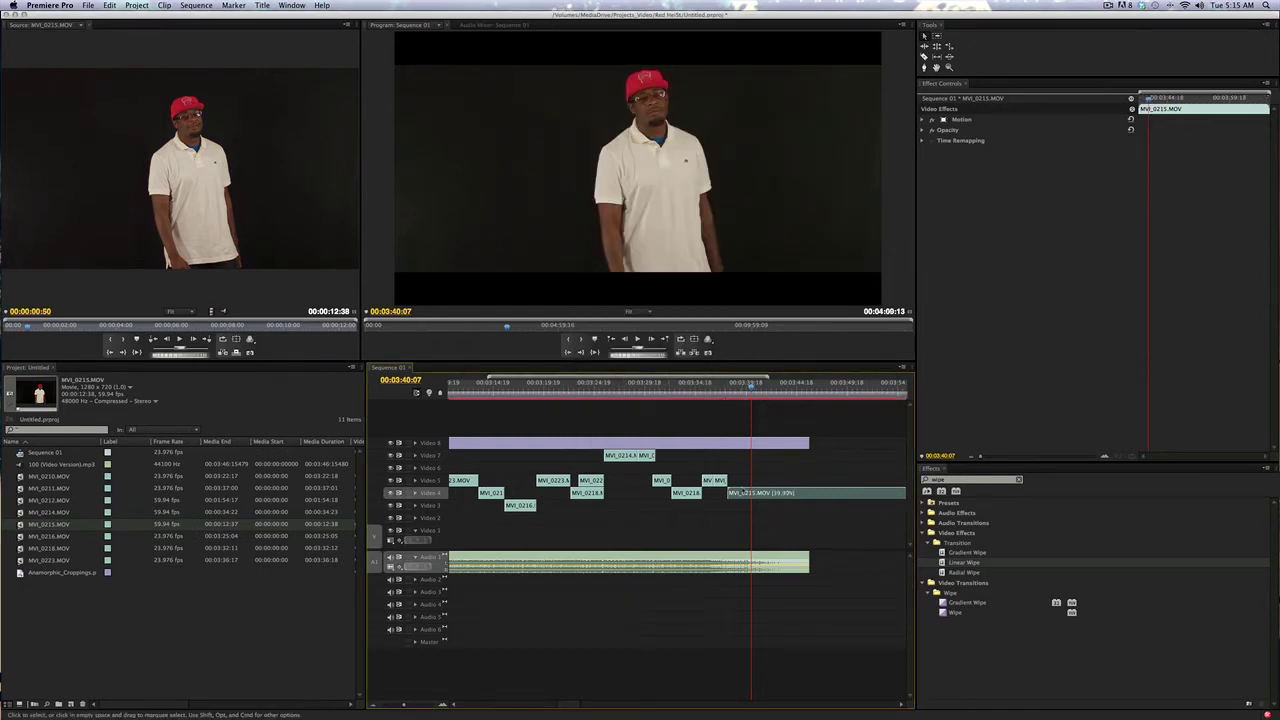
- Trim the slowed clip's start and end so it finishes with the Video 8 clip and music
scroll(730, 469, "right", 5)
scroll(730, 469, "right", 4)
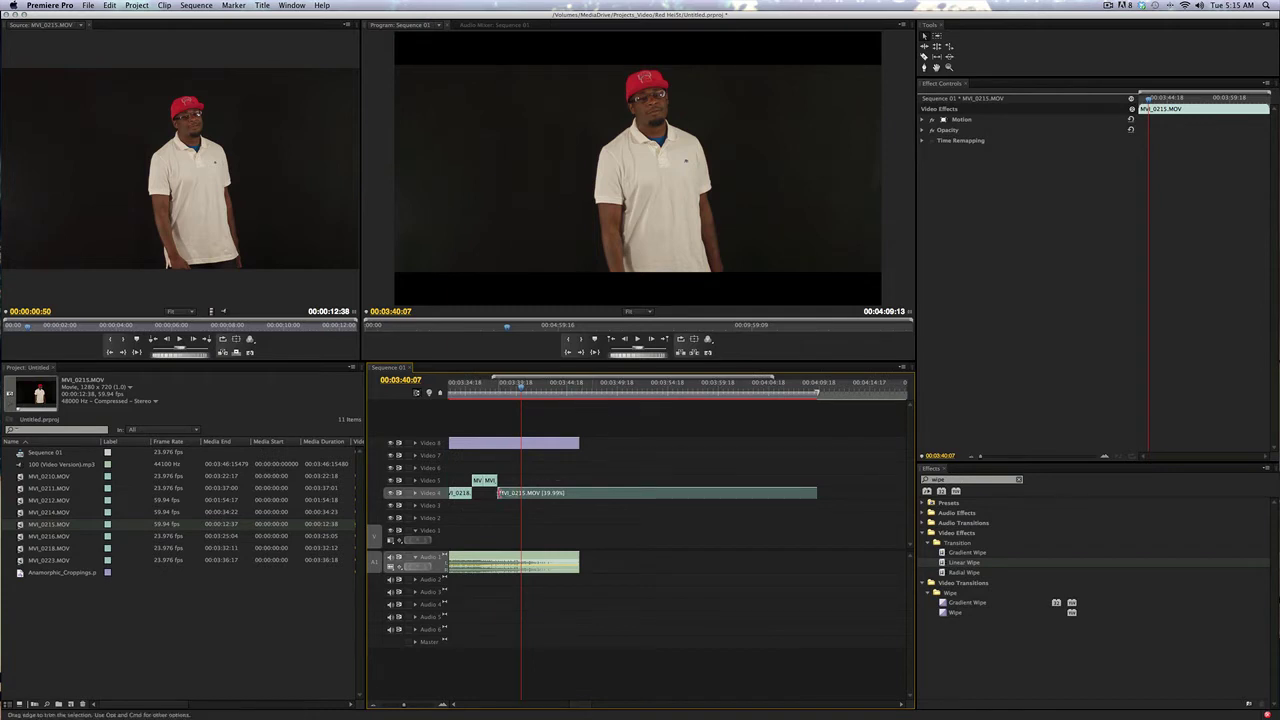
left_click_drag(498, 492, 527, 443)
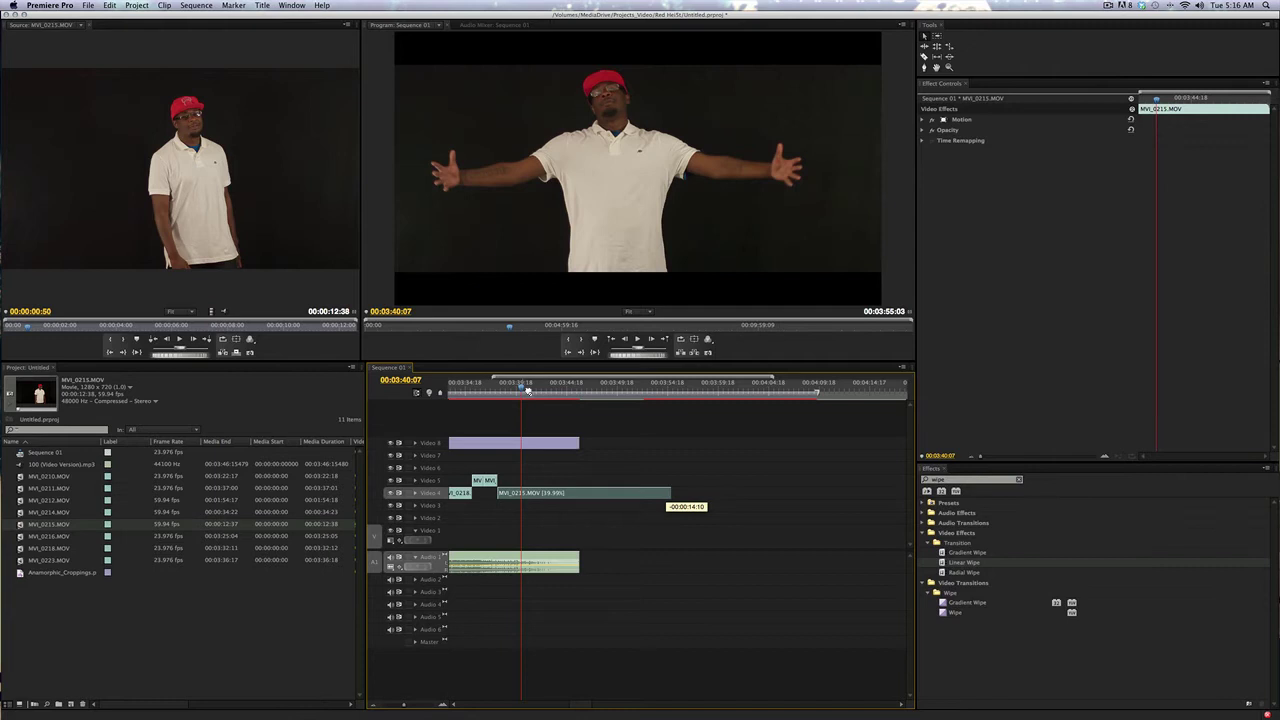
left_click_drag(521, 387, 577, 387)
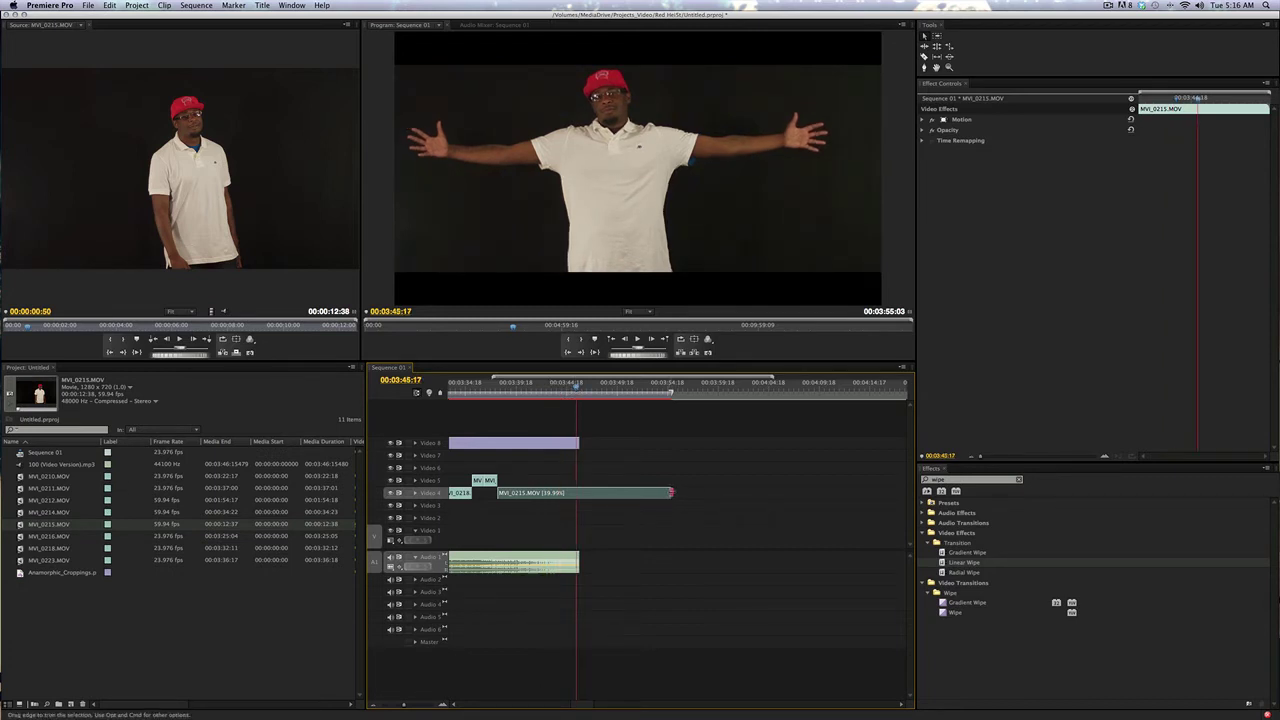
left_click_drag(671, 492, 558, 450)
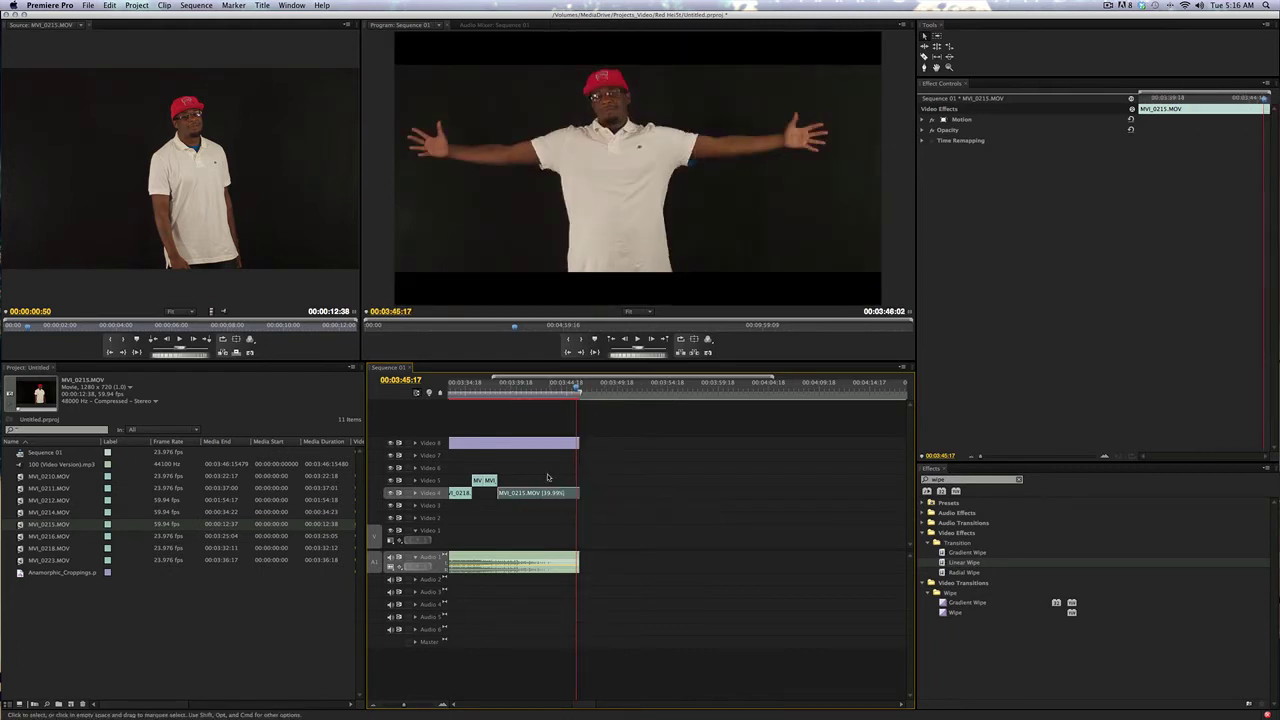
left_click(507, 392)
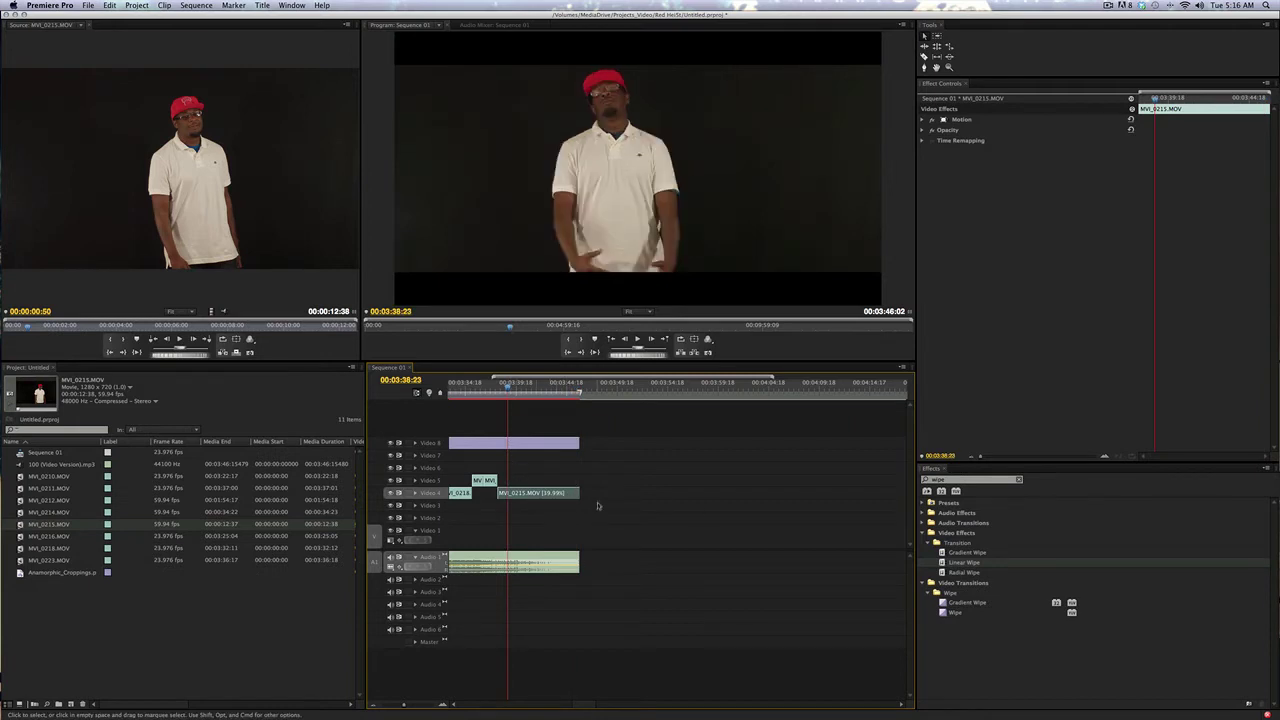
scroll(598, 505, "up", 2)
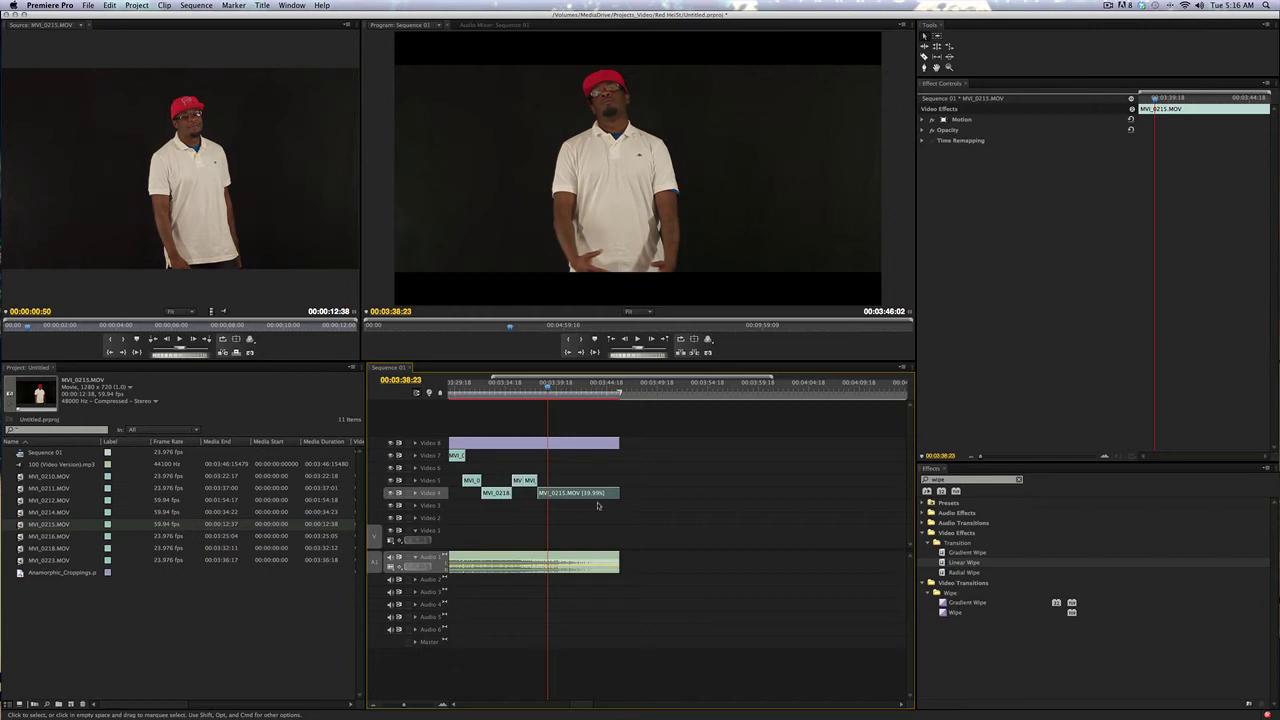
- Delete MVI_0215.MOV from Video 4 and set its source In point at 00:00:05:52
key("Delete")
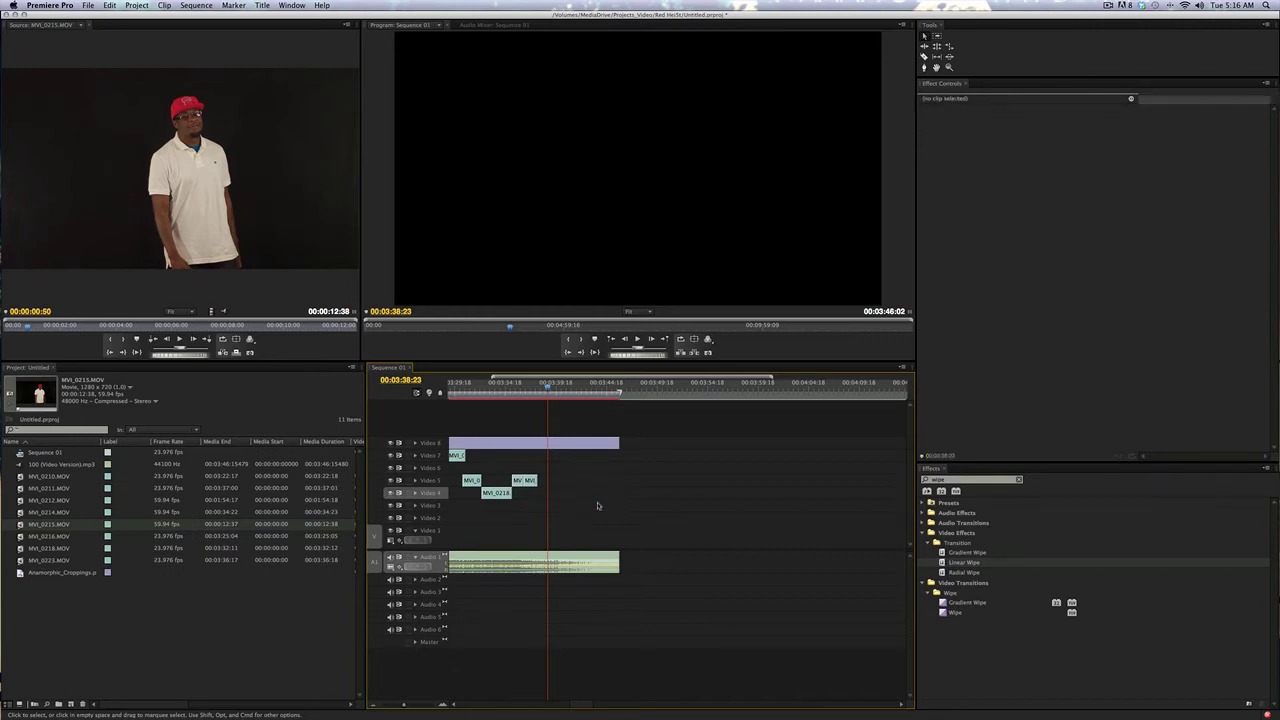
left_click(37, 626)
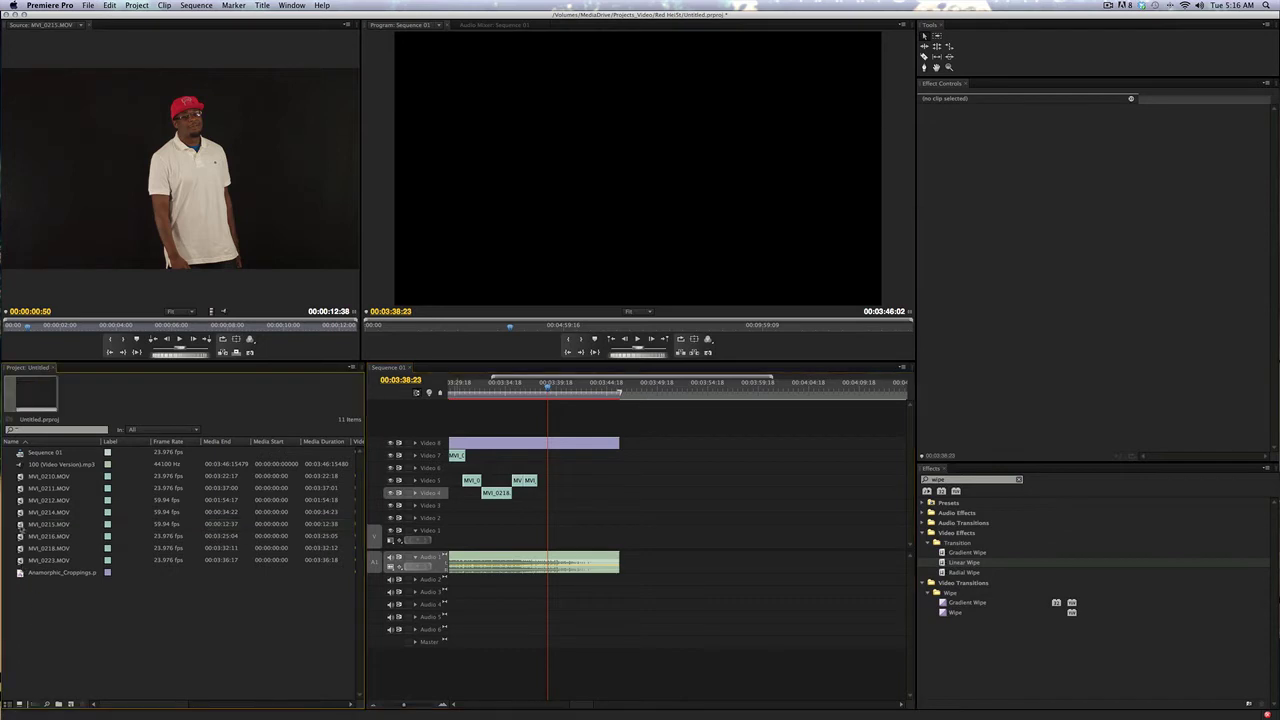
left_click(21, 525)
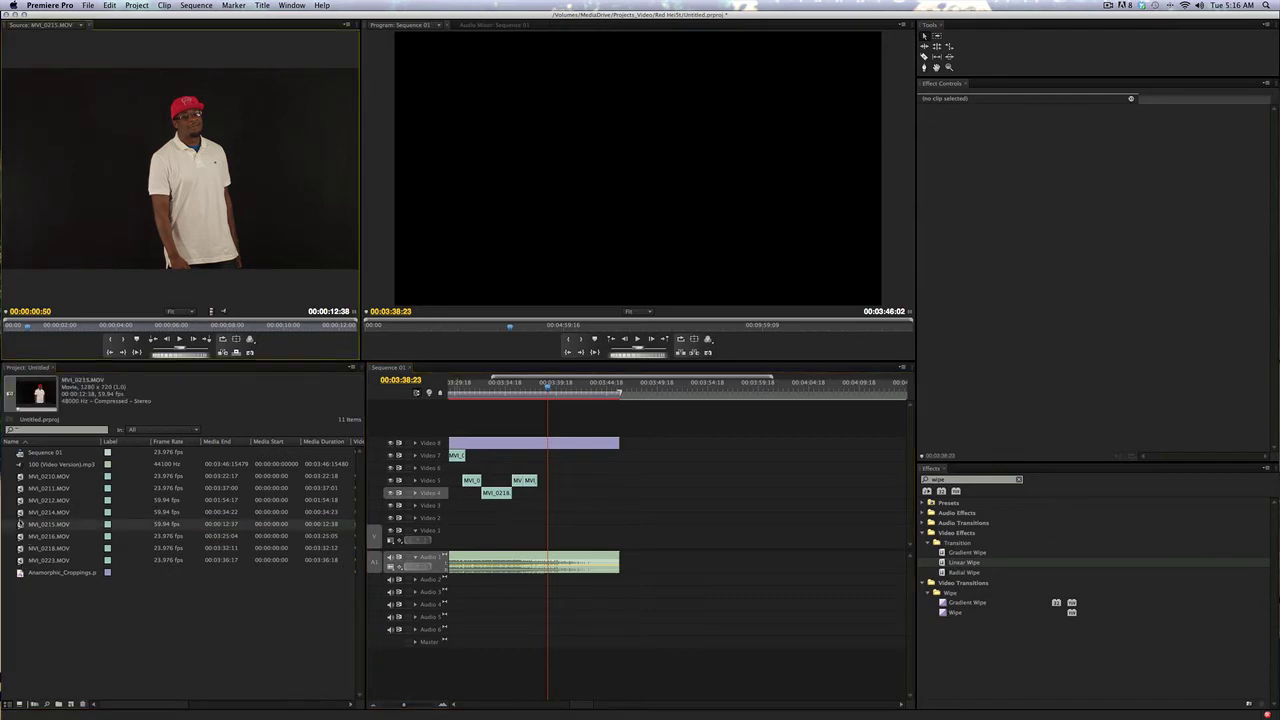
left_click_drag(45, 330, 166, 331)
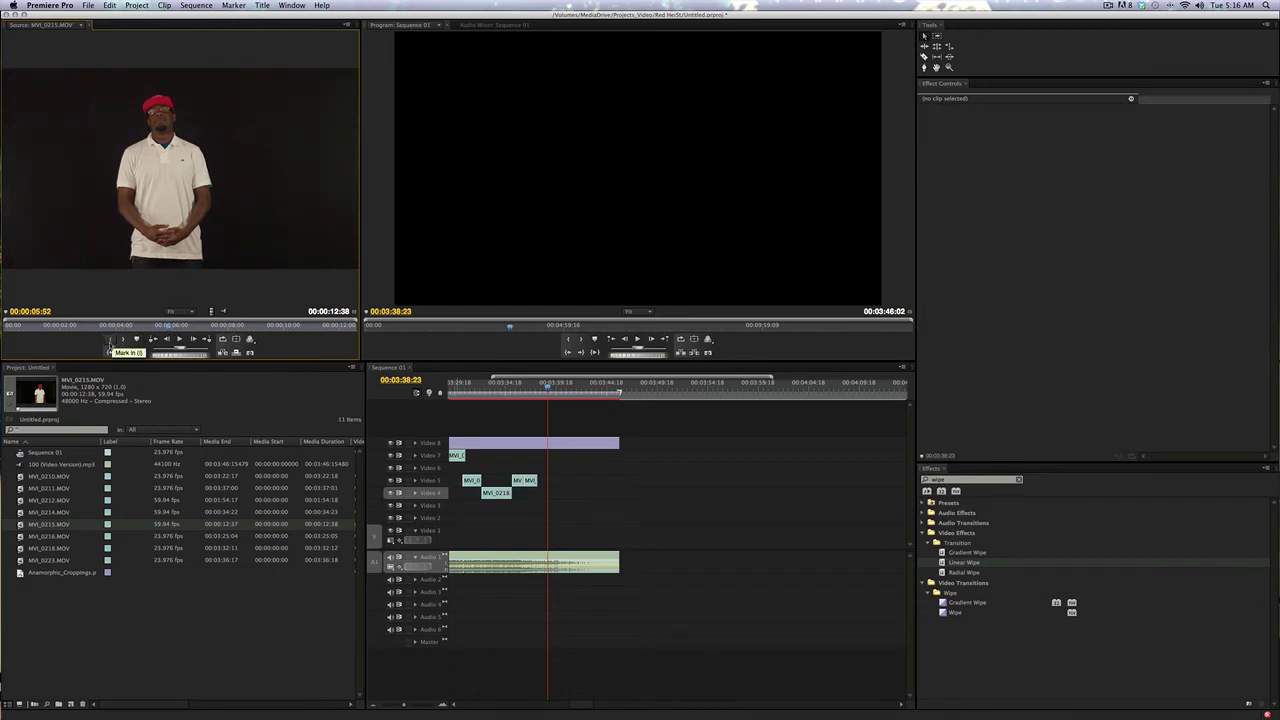
left_click(111, 345)
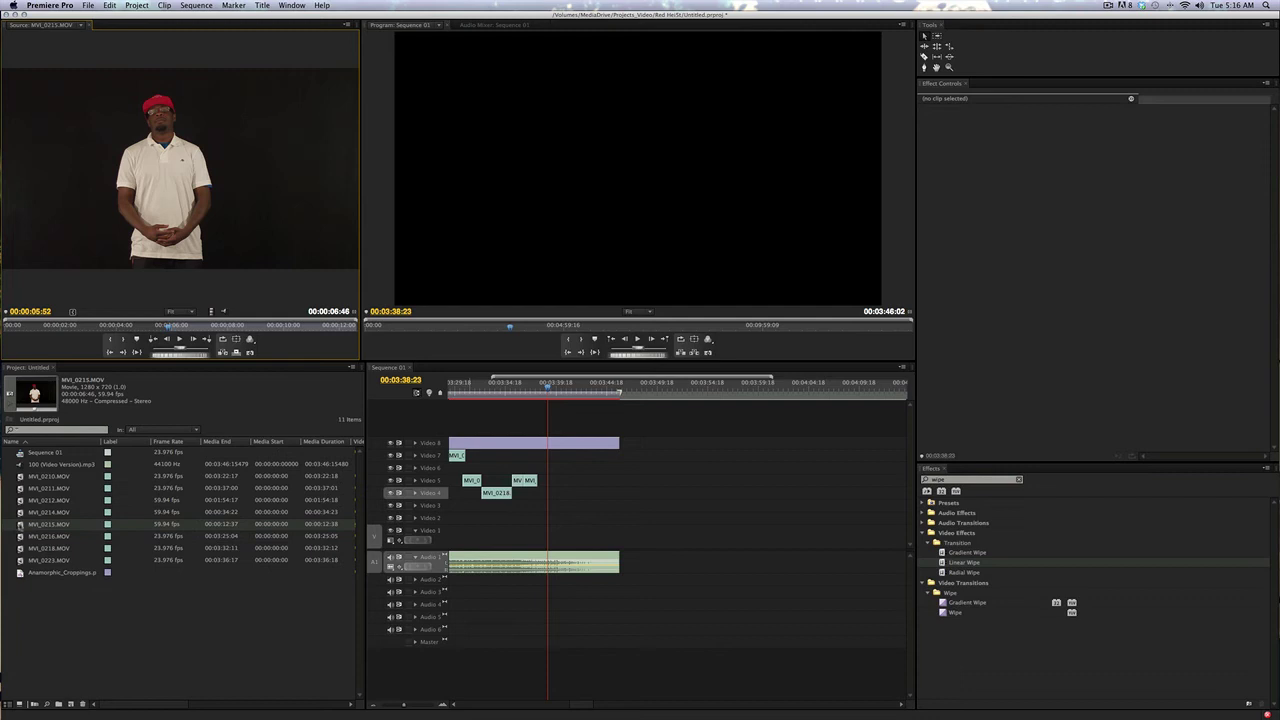
- Place MVI_0215.MOV on Video 5 and delete its unlinked audio
left_click_drag(20, 524, 570, 501)
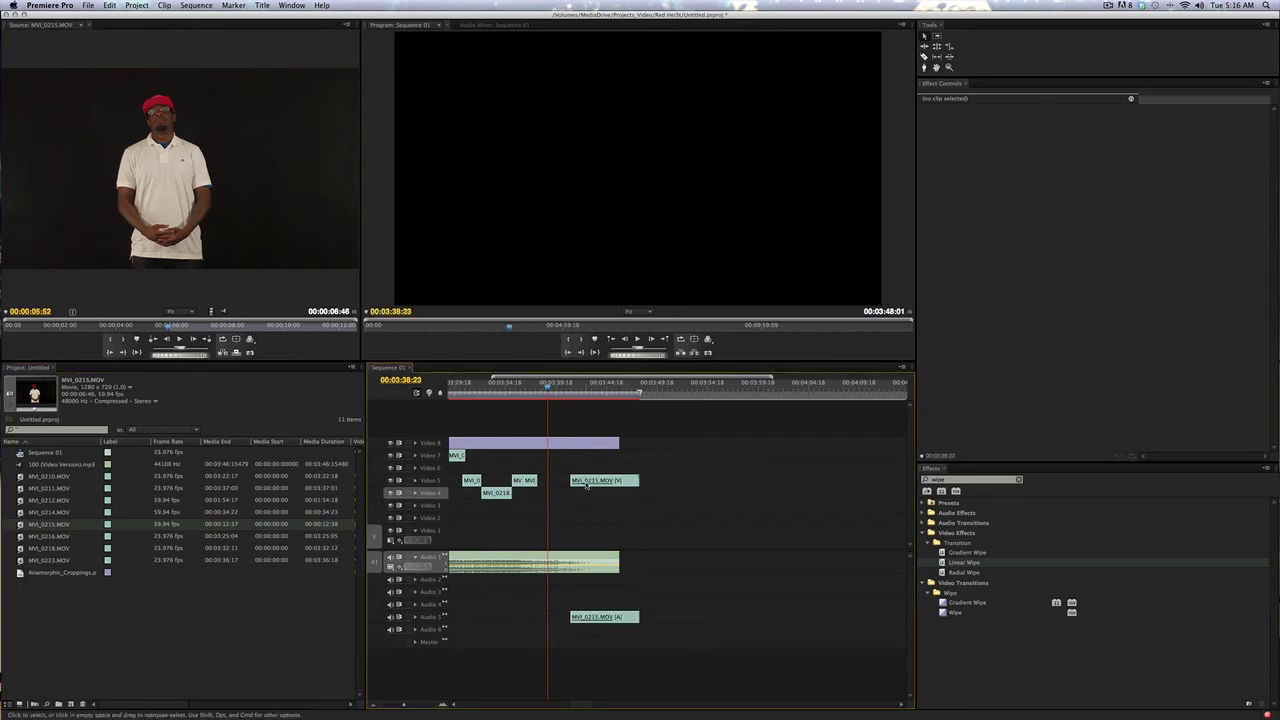
left_click(587, 484)
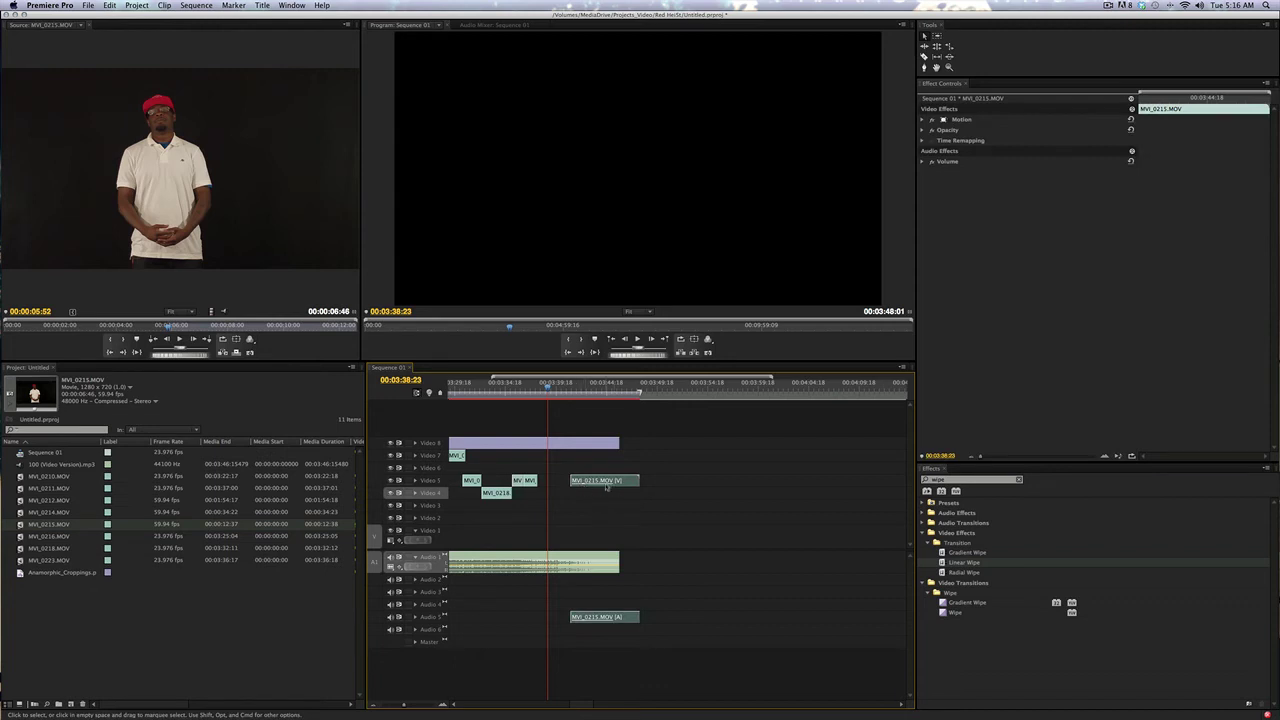
left_click_drag(632, 575, 607, 628)
left_click(605, 618, "alt")
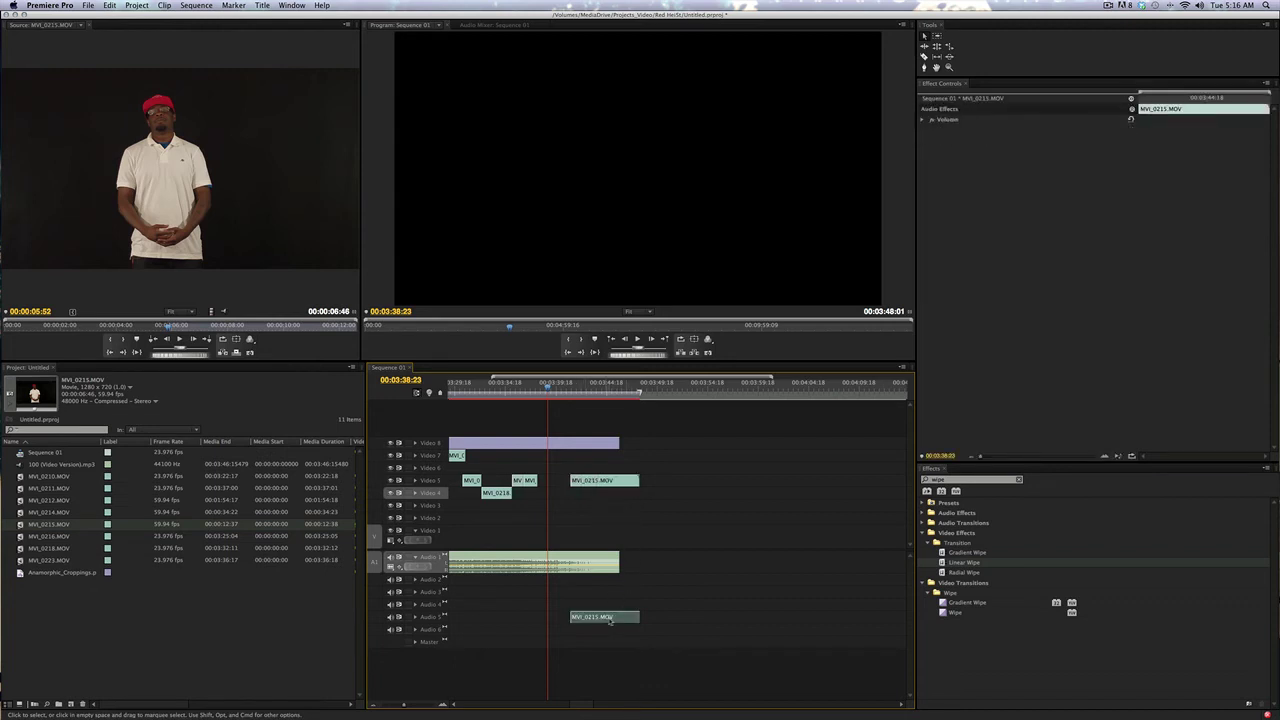
key("Delete")
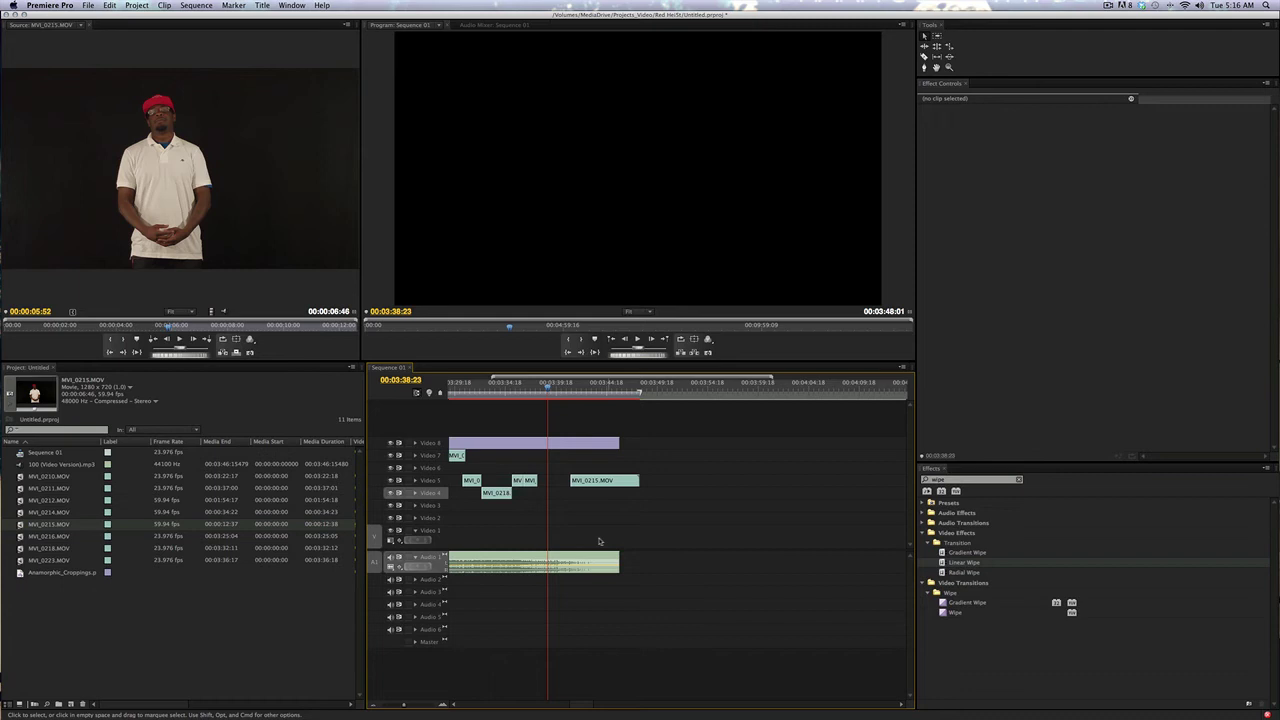
- Slow the clip to 40%, slide it earlier, and trim its end to match Video 8
left_click(592, 482)
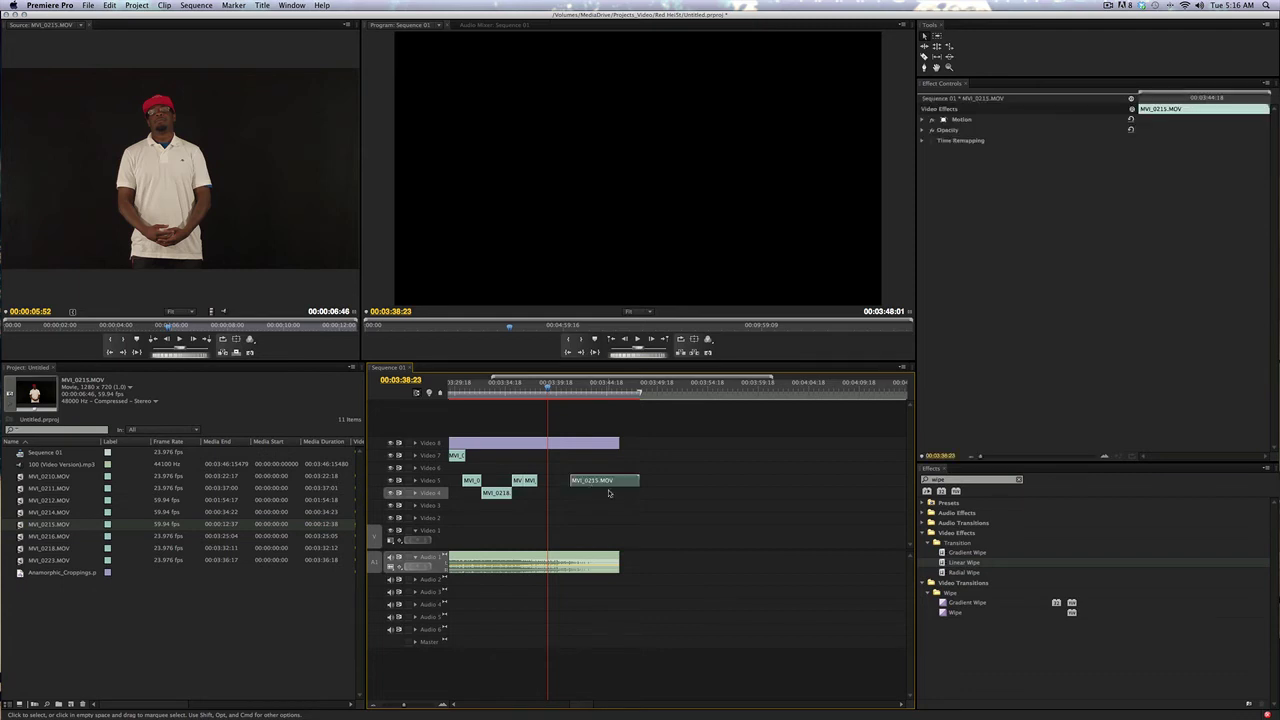
key("super+r")
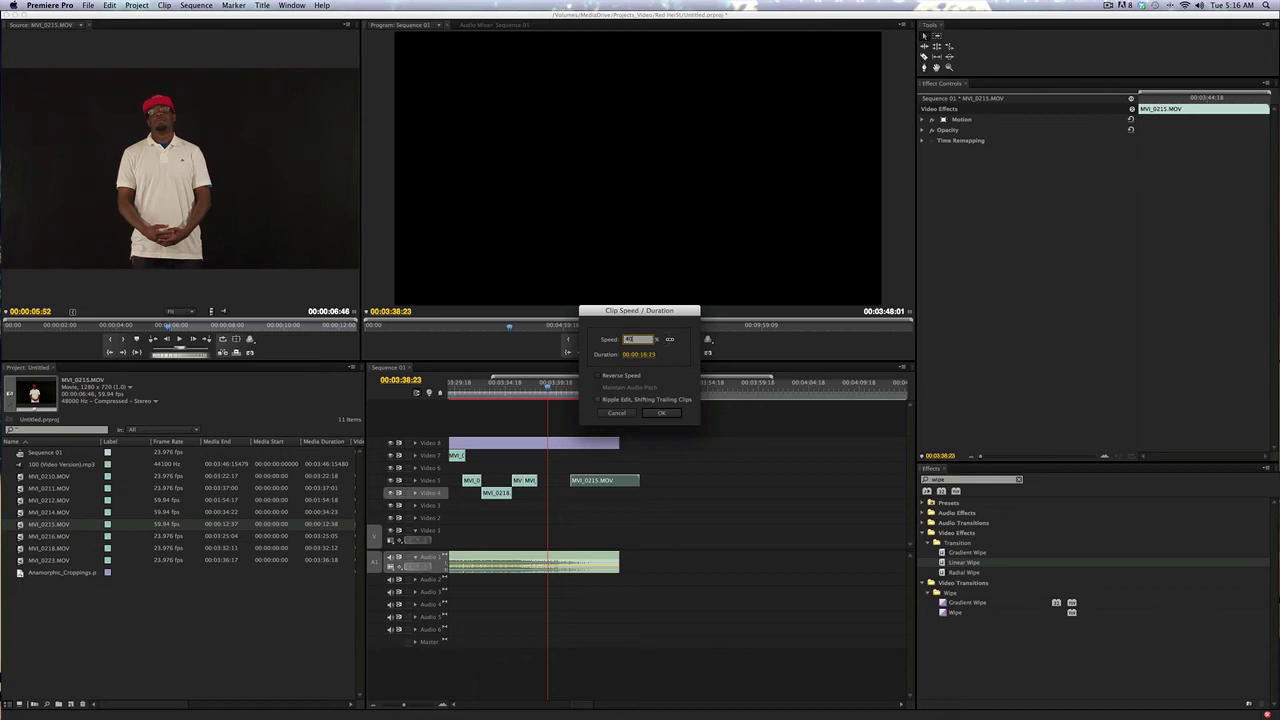
left_click(670, 412)
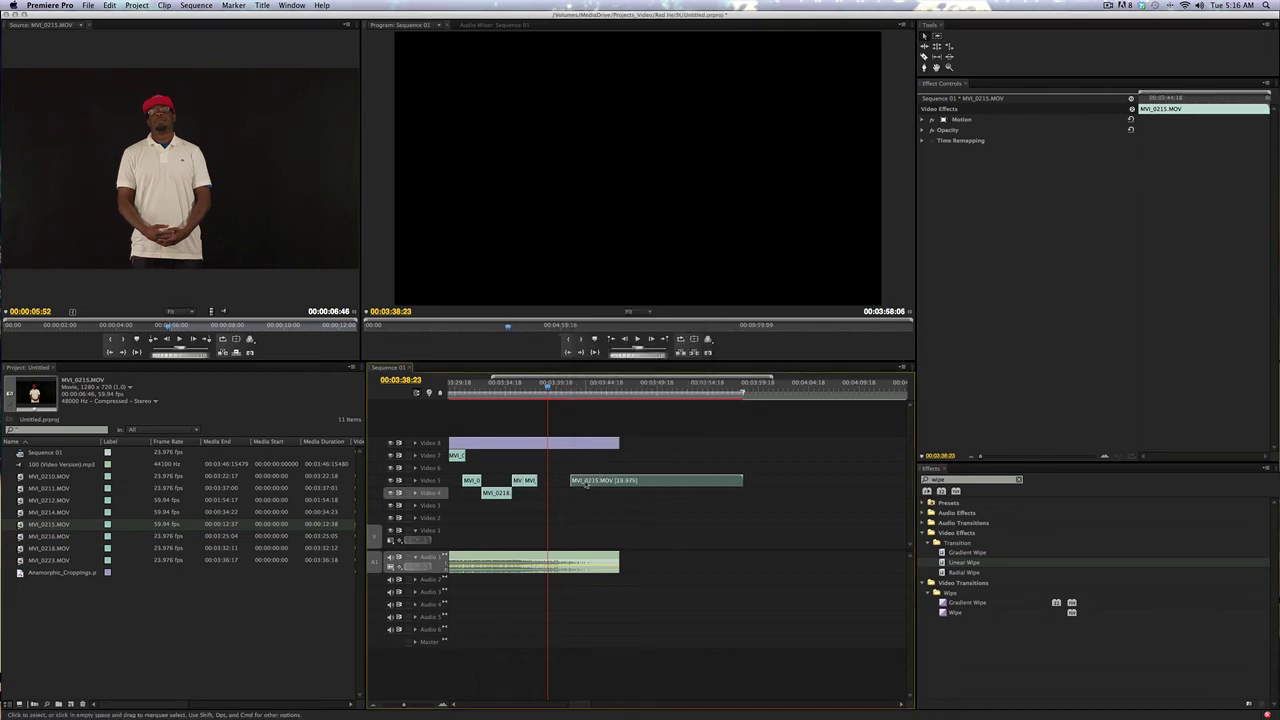
left_click_drag(572, 481, 556, 485)
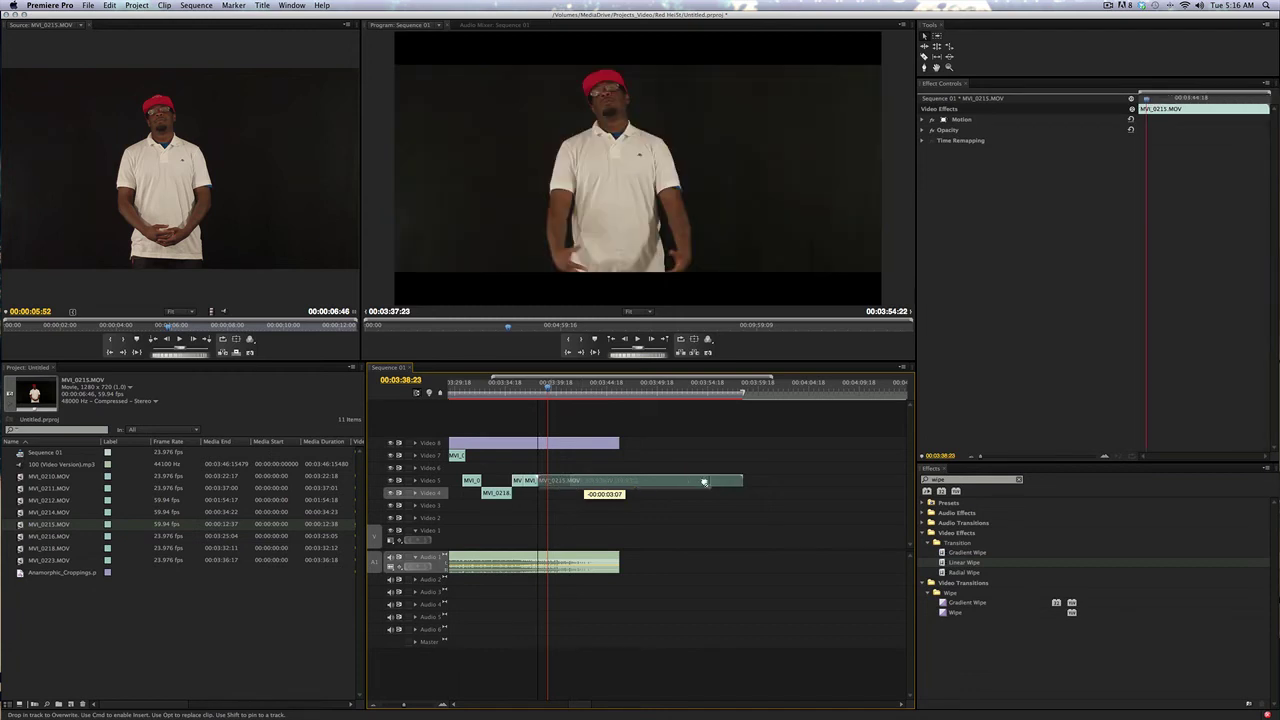
left_click_drag(704, 482, 617, 482)
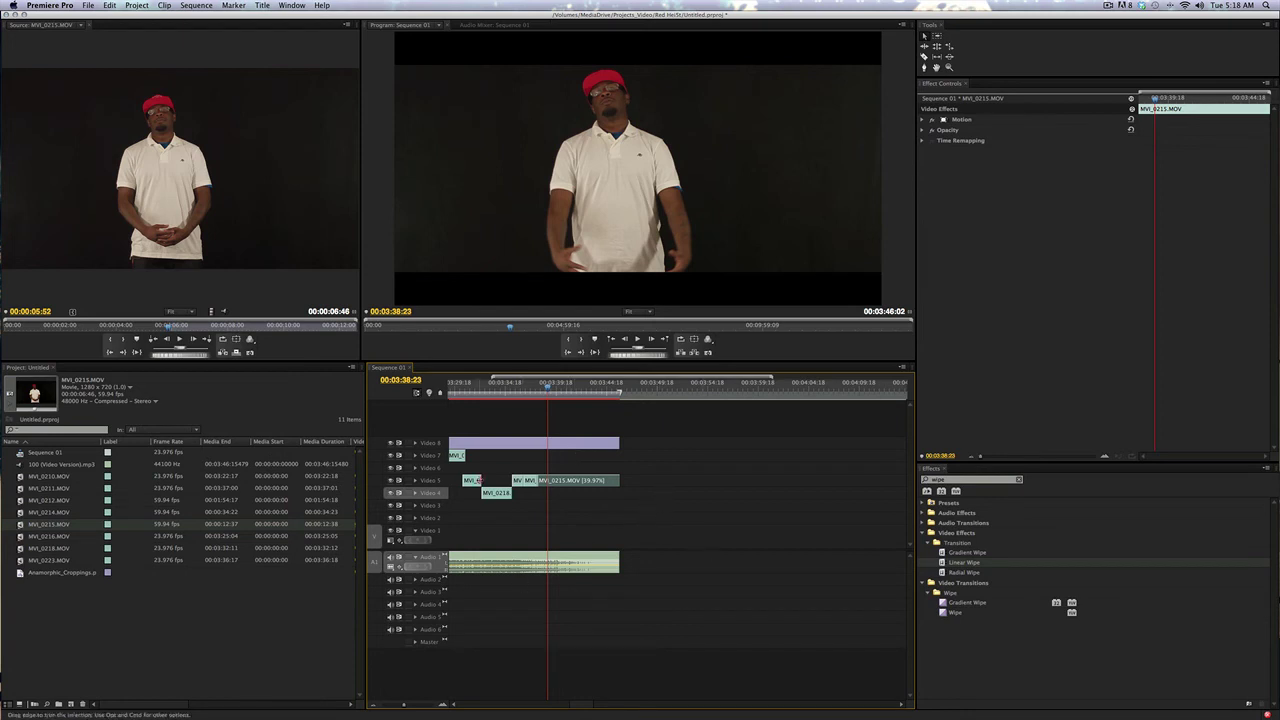
- Search Keyboard Shortcuts for link, scale and speed, finding Speed/Duration on N
left_click(47, 6)
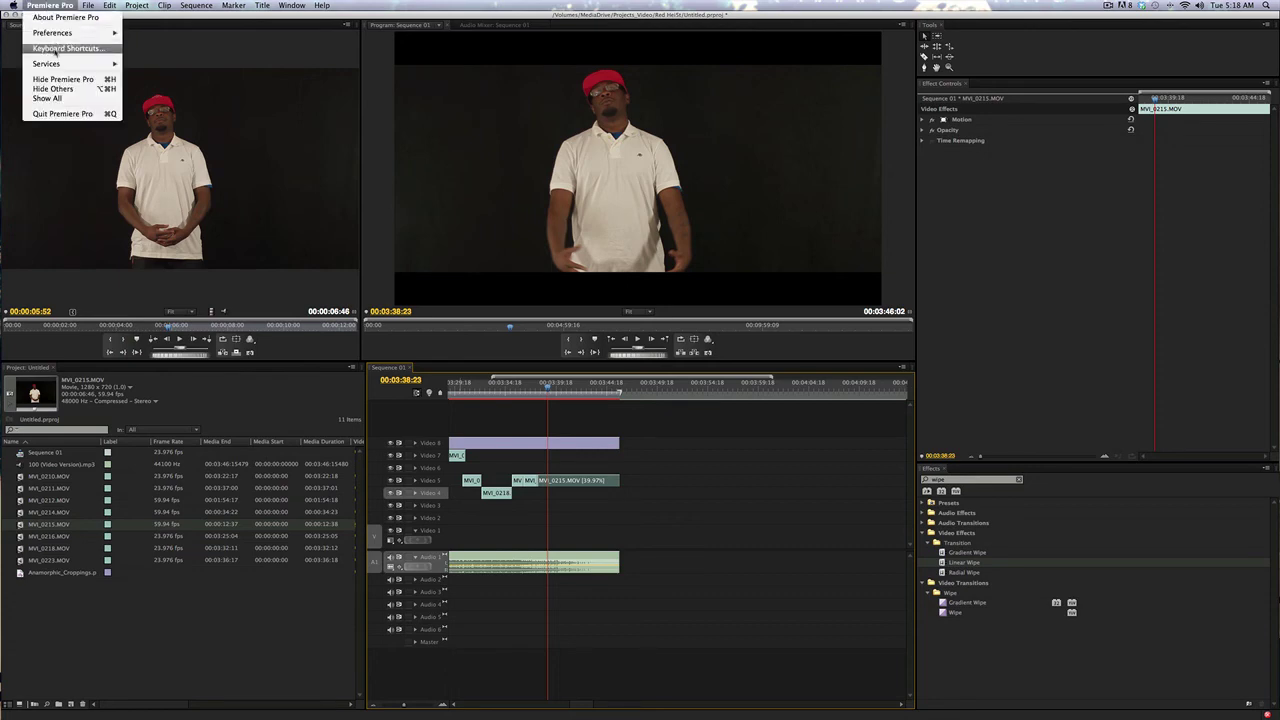
left_click(60, 48)
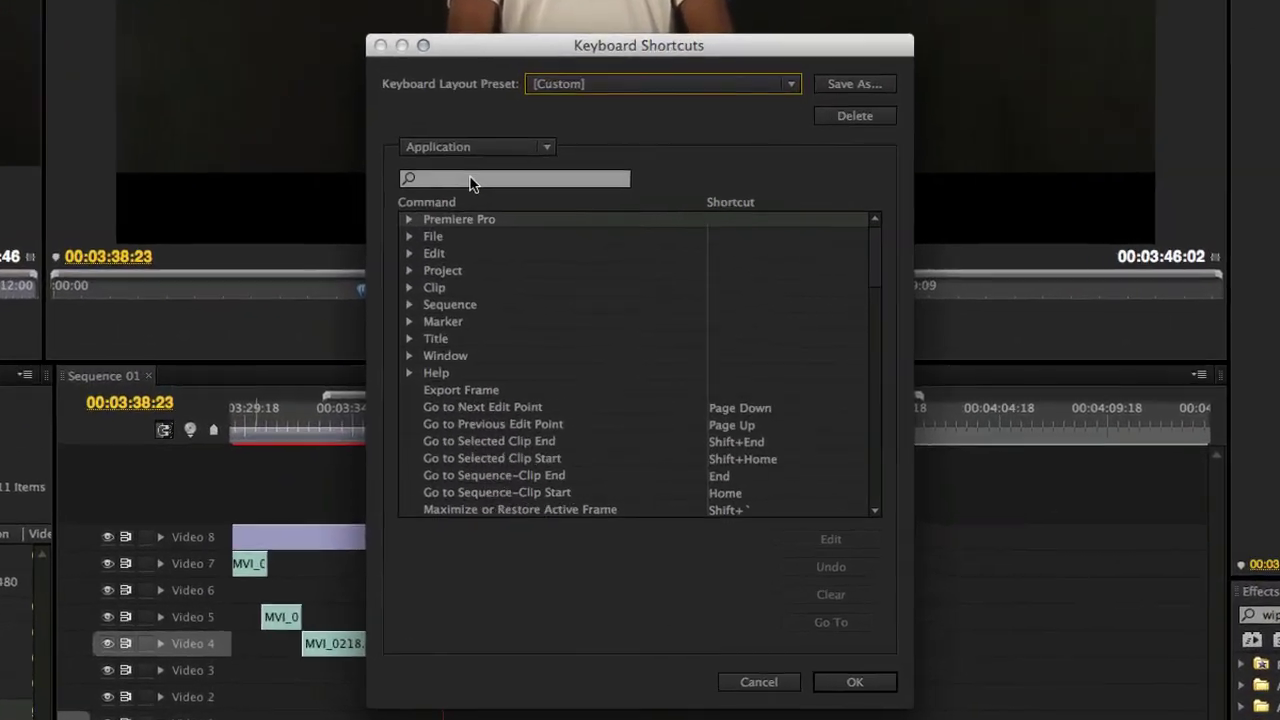
left_click(470, 181)
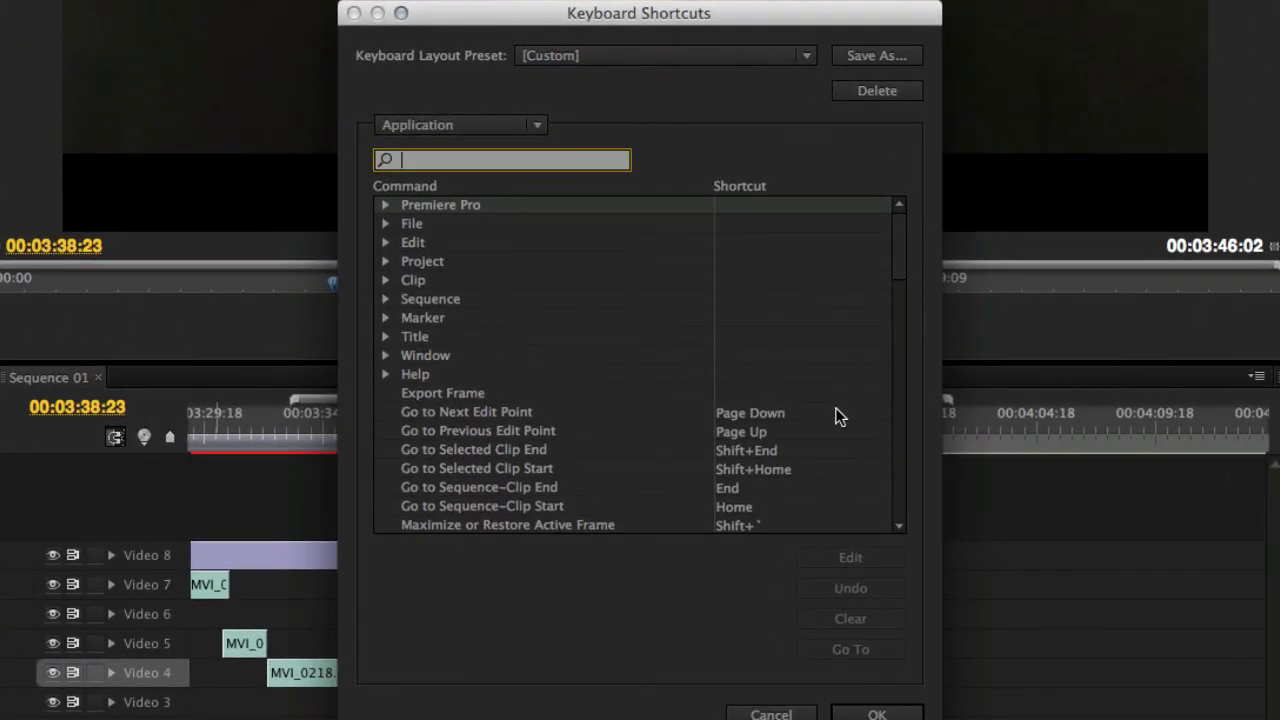
type("link")
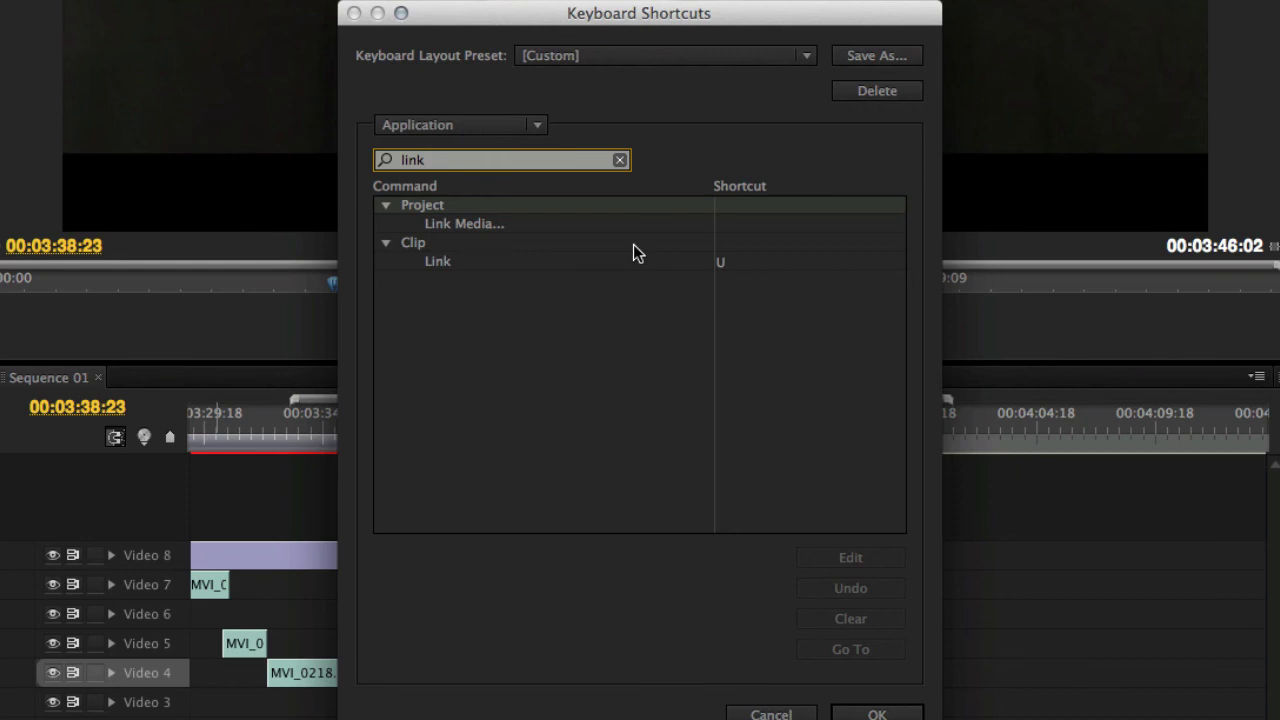
left_click_drag(440, 161, 325, 172)
key("BackSpace")
type("sca")
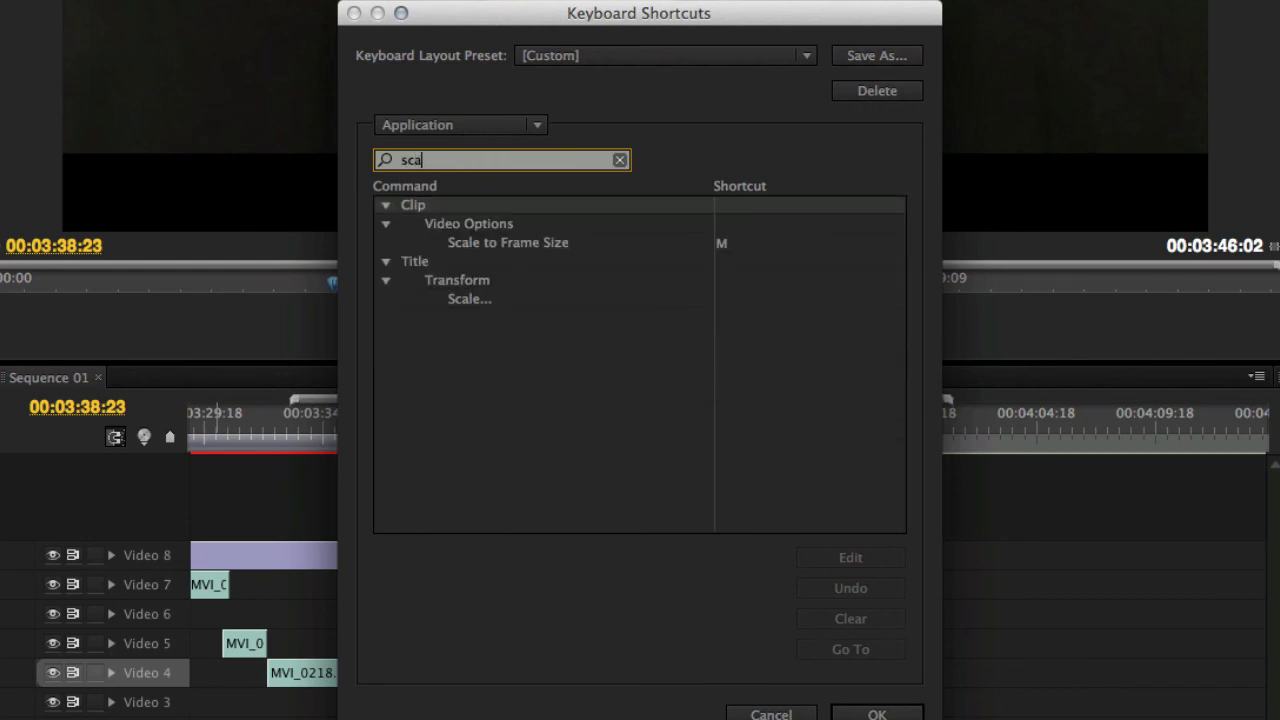
type("le")
double_click(477, 163)
type("speed")
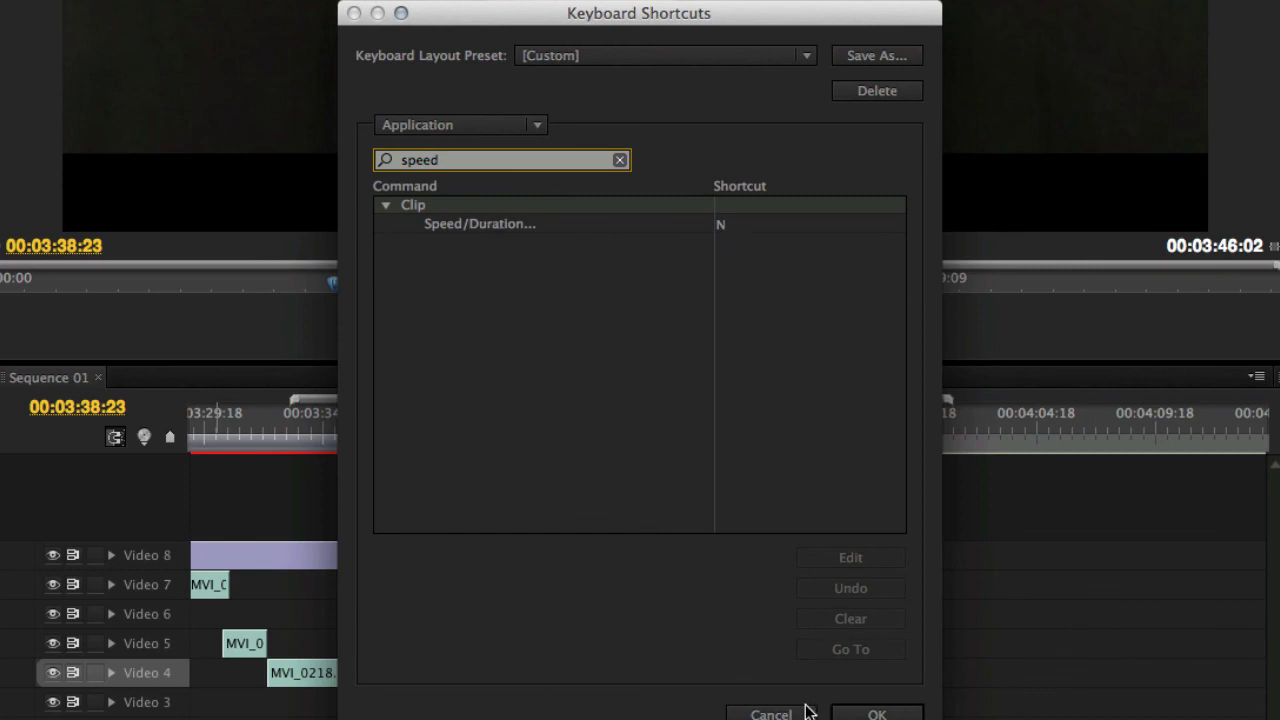
left_click(795, 715)
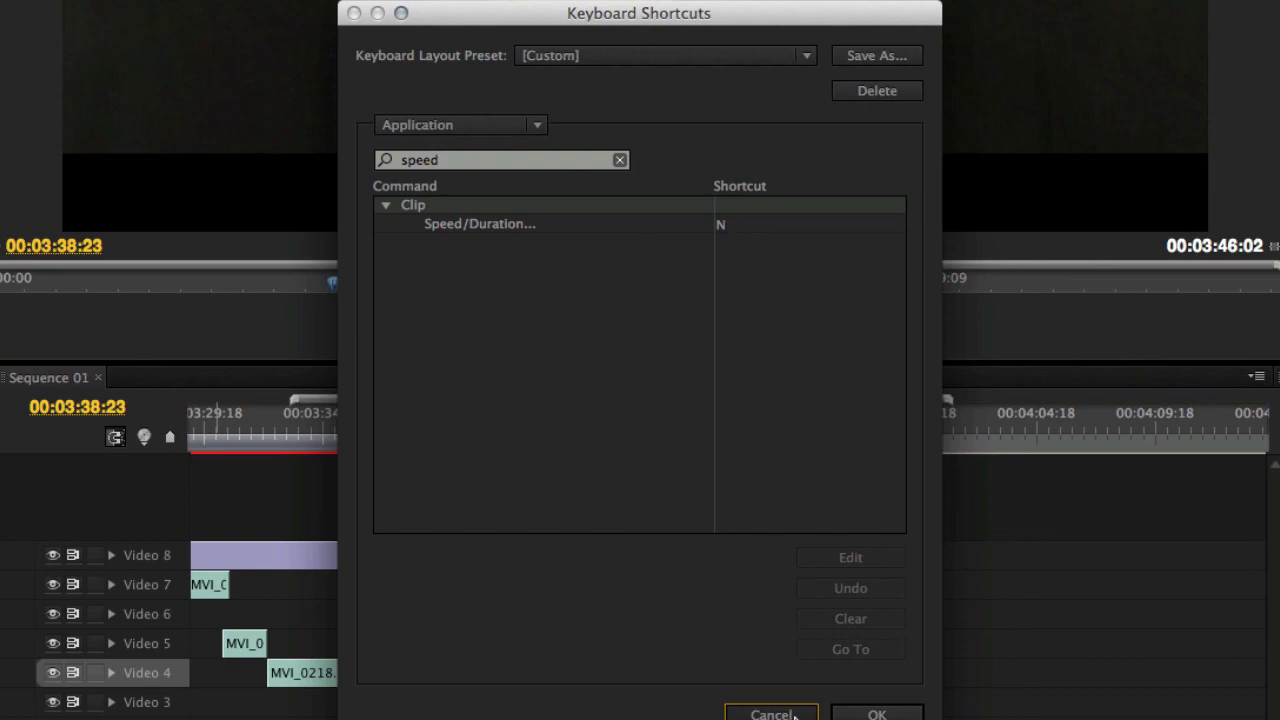